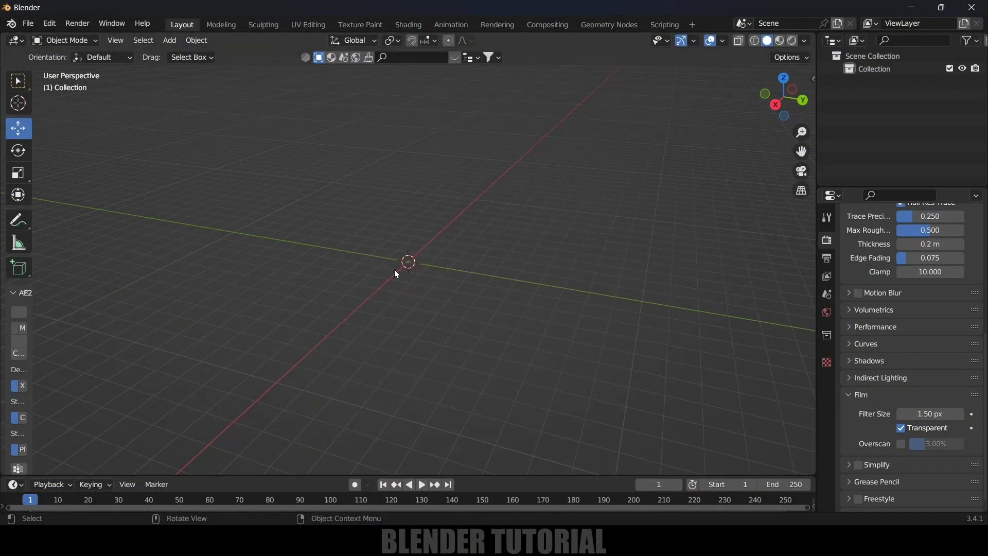
Step: Open the 3D viewport's Add menu to list addable object types
{"action": "left_click", "coordinate": [170, 40]}
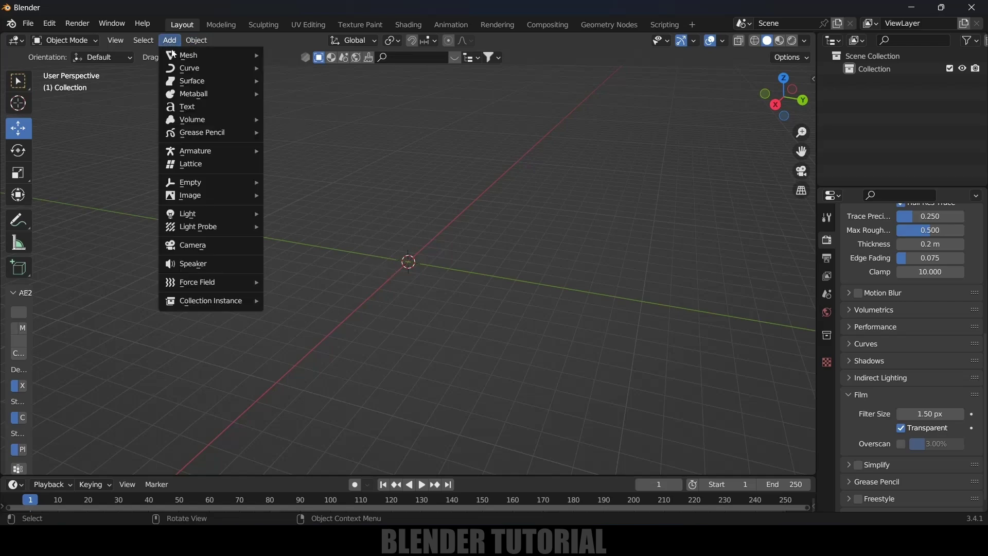
Step: Add an ico sphere at the origin and raise its subdivisions to 5
{"action": "mouse_move", "coordinate": [197, 54]}
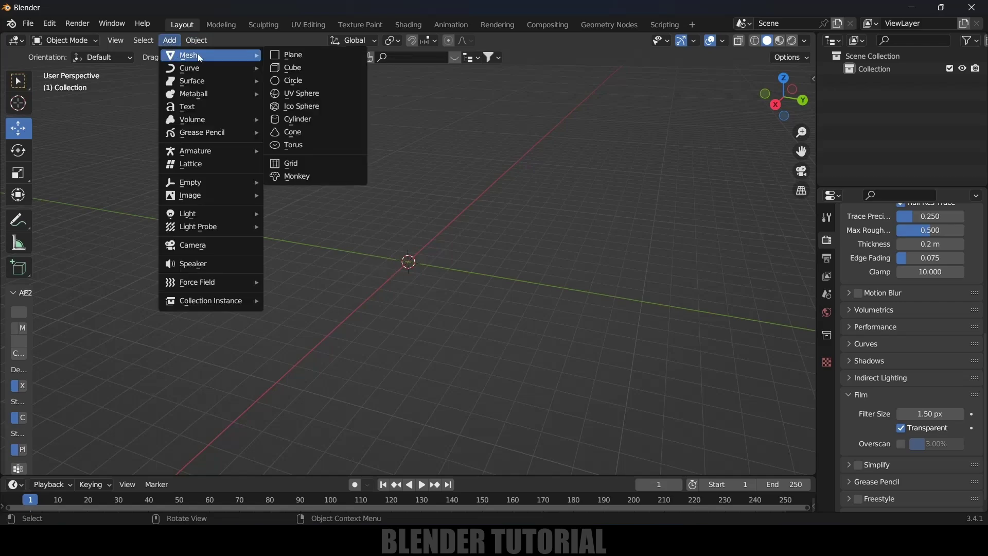
{"action": "left_click", "coordinate": [296, 105]}
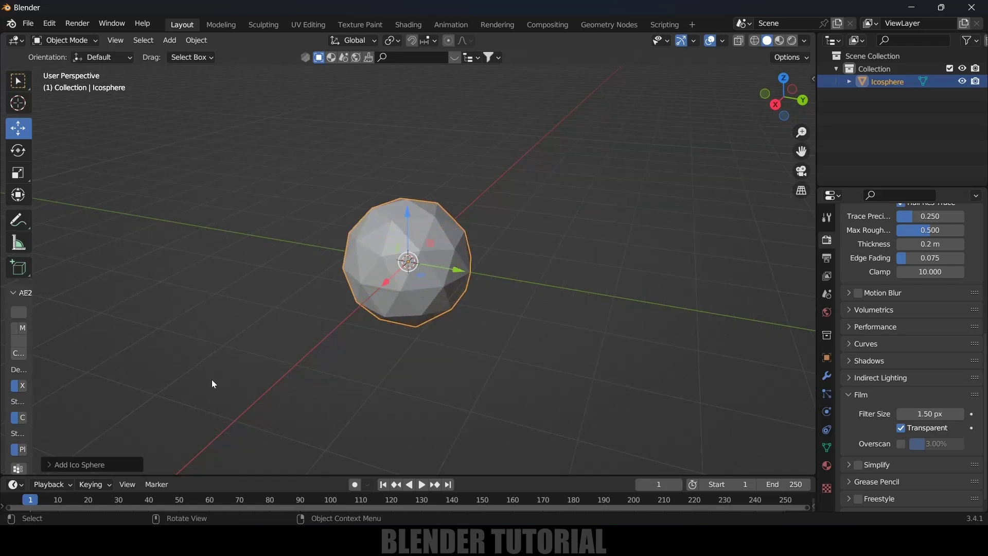
{"action": "left_click", "coordinate": [48, 463]}
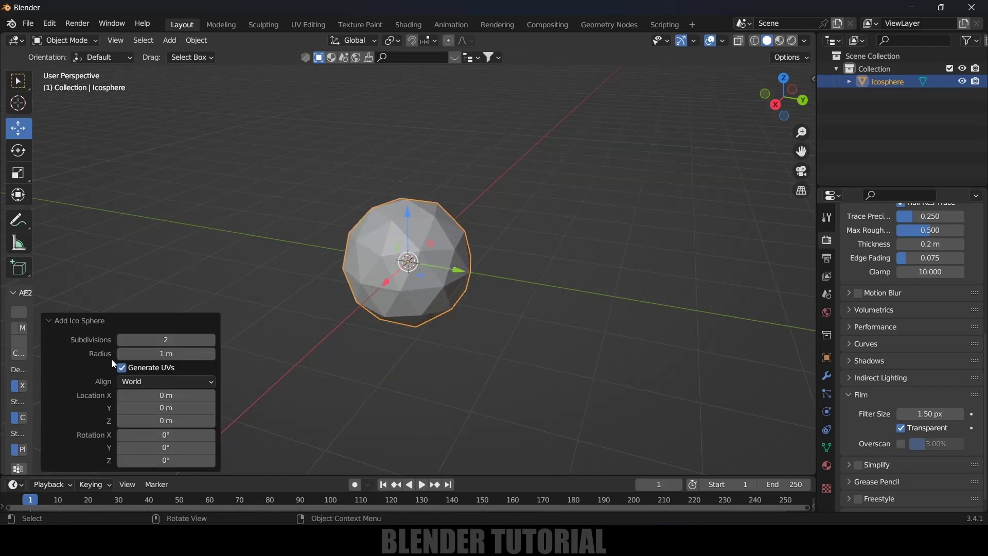
{"action": "left_click", "coordinate": [211, 341]}
{"action": "left_click", "coordinate": [211, 340]}
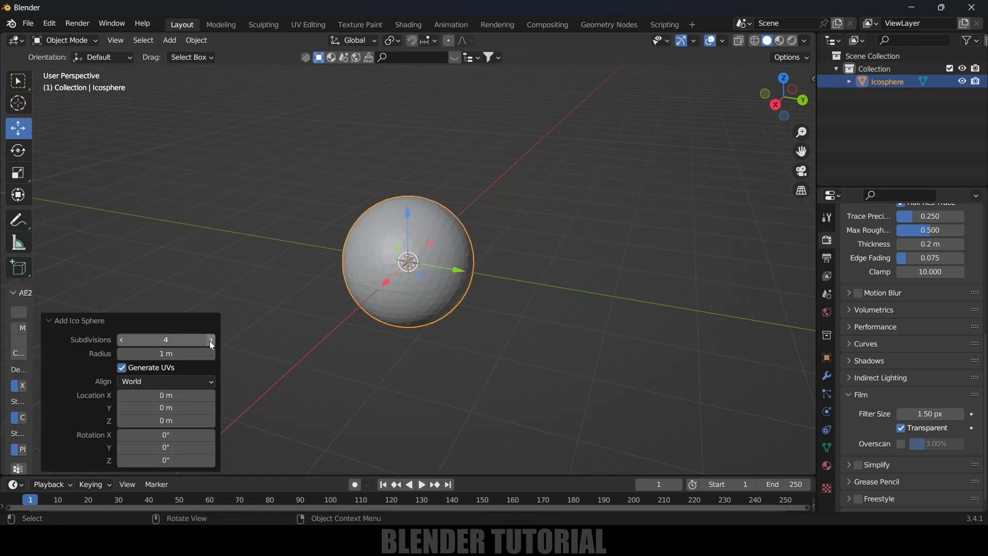
{"action": "left_click", "coordinate": [211, 341]}
Step: Shade the sphere smooth and lift it 1 m along Z
{"action": "right_click", "coordinate": [381, 245]}
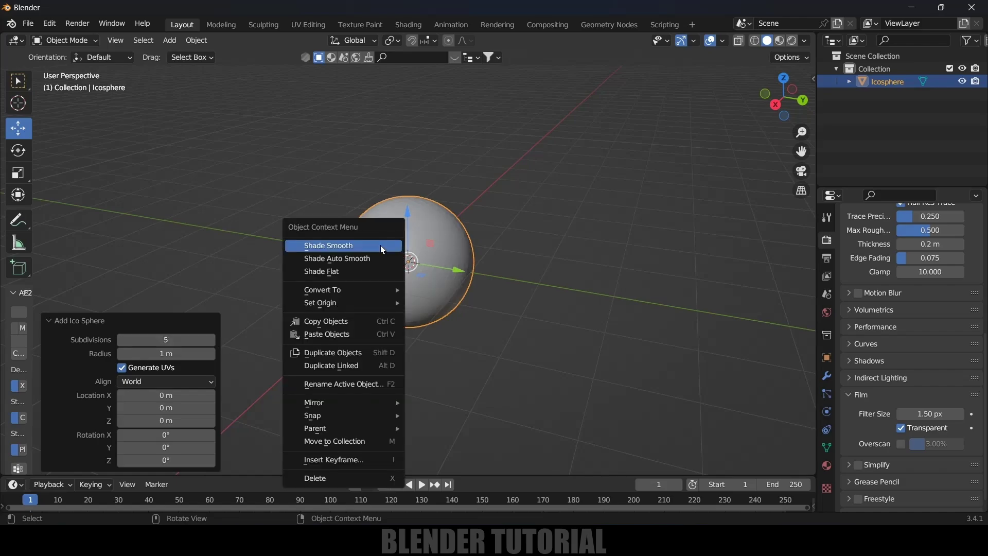
{"action": "left_click", "coordinate": [381, 245]}
{"action": "left_click", "coordinate": [347, 214]}
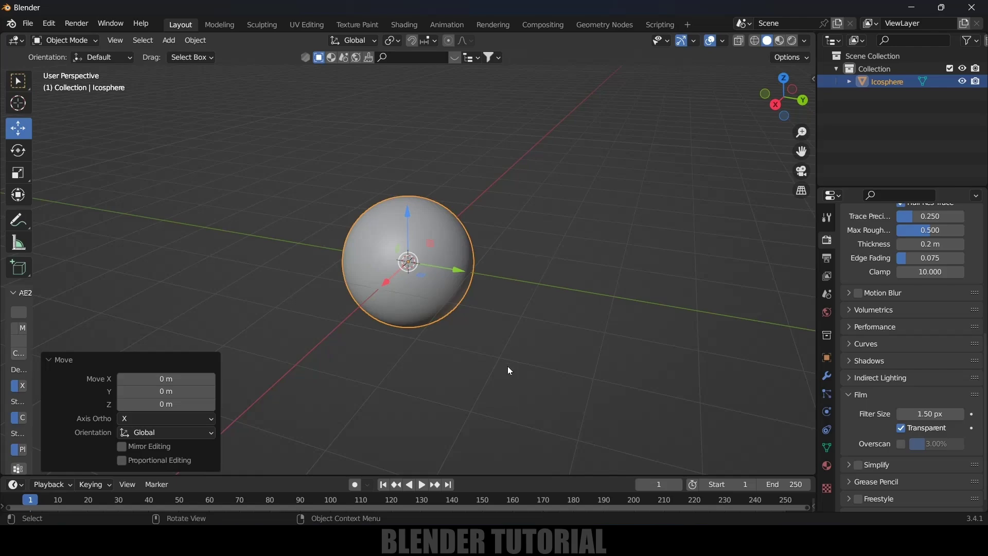
{"action": "key", "text": "g"}
{"action": "key", "text": "z"}
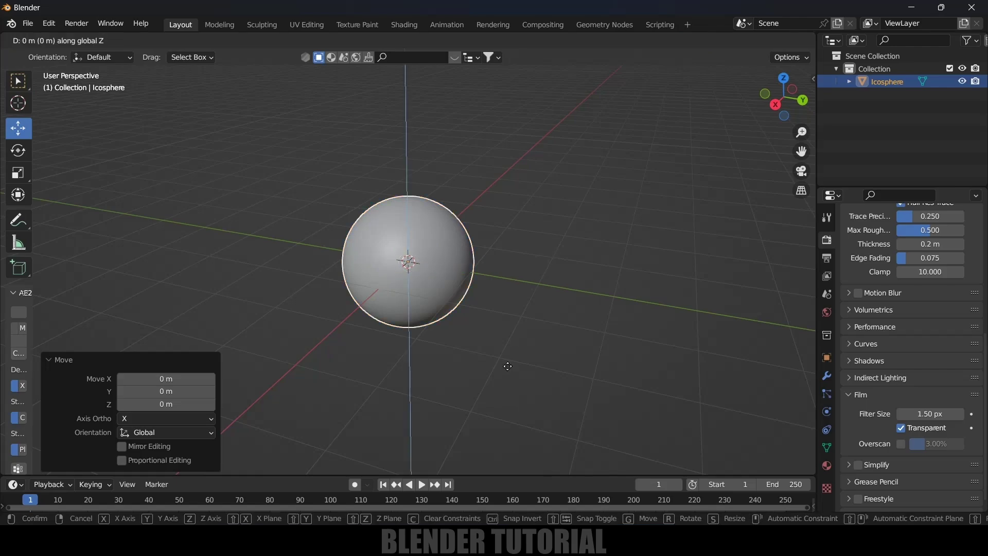
{"action": "type", "text": "1"}
{"action": "key", "text": "Return"}
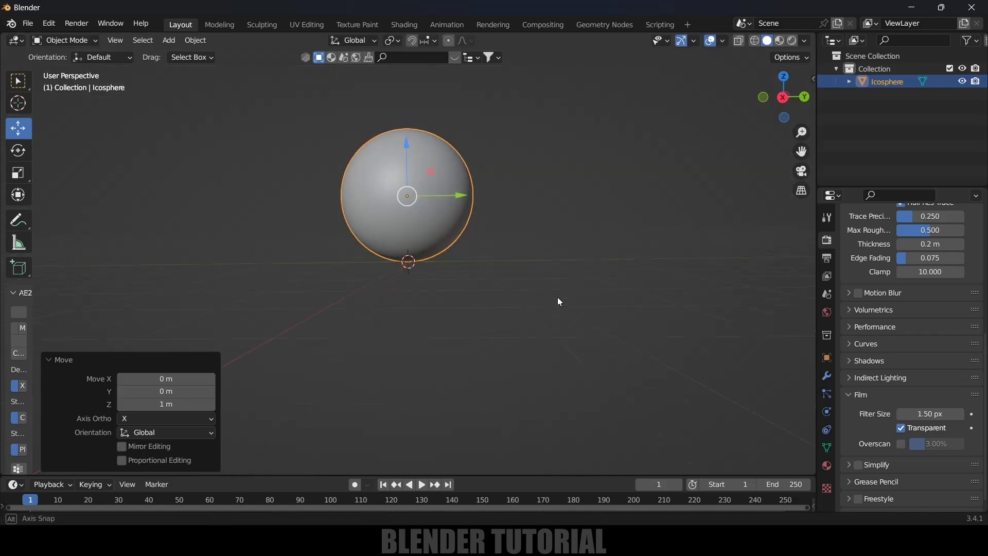
{"action": "middle_click_drag", "start_coordinate": [544, 290], "coordinate": [520, 324]}
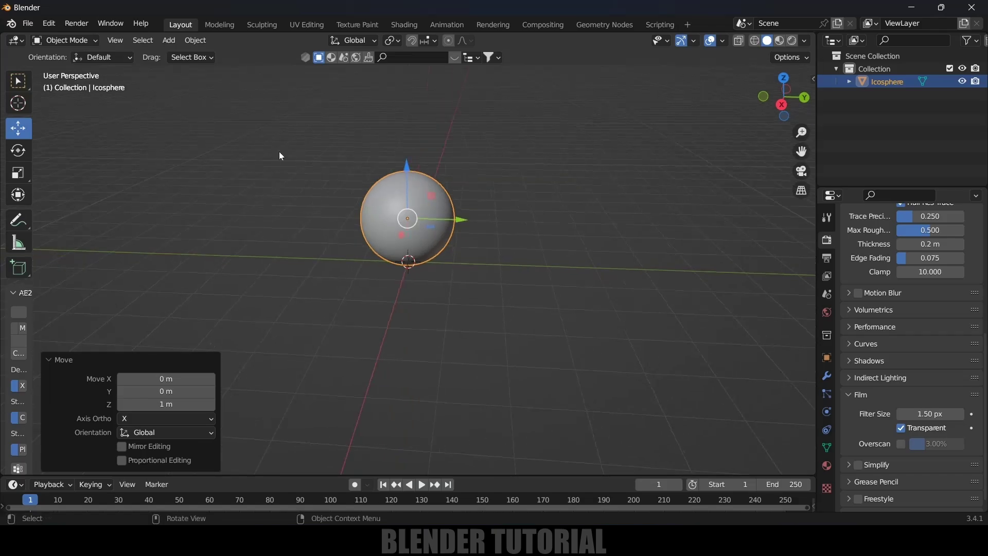
Step: Add a plane beneath the sphere and scale it up into a large ground
{"action": "left_click", "coordinate": [168, 40]}
{"action": "mouse_move", "coordinate": [181, 55]}
{"action": "left_click", "coordinate": [286, 56]}
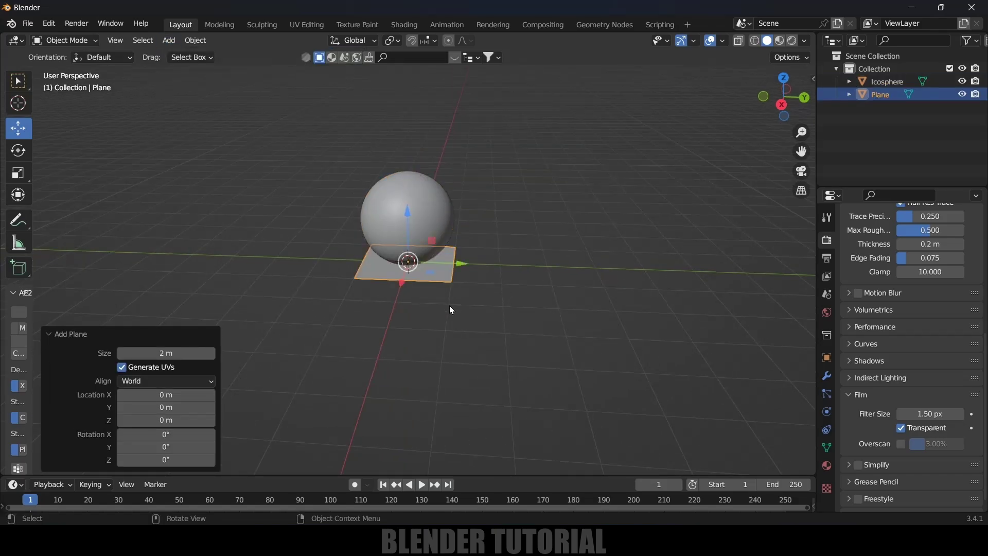
{"action": "key", "text": "s"}
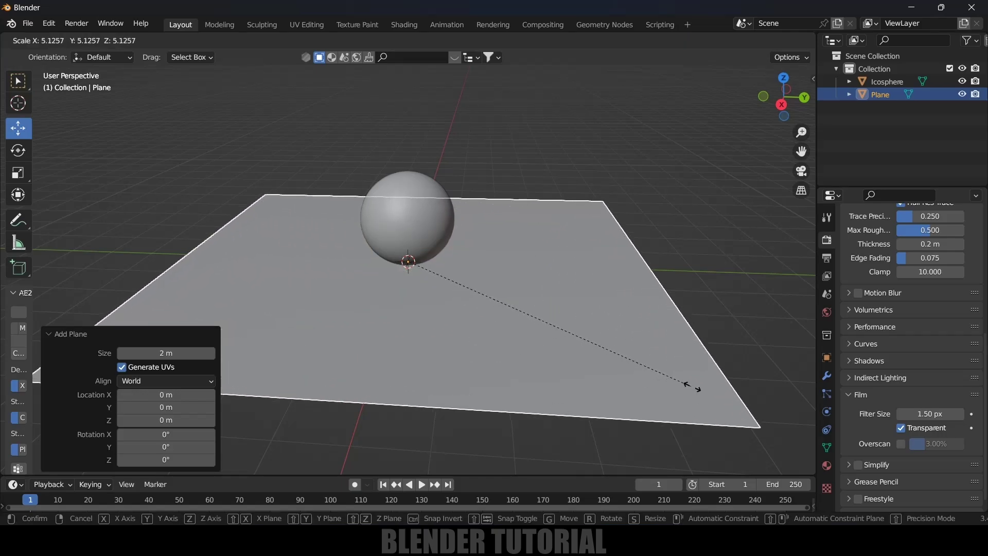
{"action": "left_click", "coordinate": [757, 397]}
{"action": "middle_click_drag", "start_coordinate": [561, 247], "coordinate": [533, 230]}
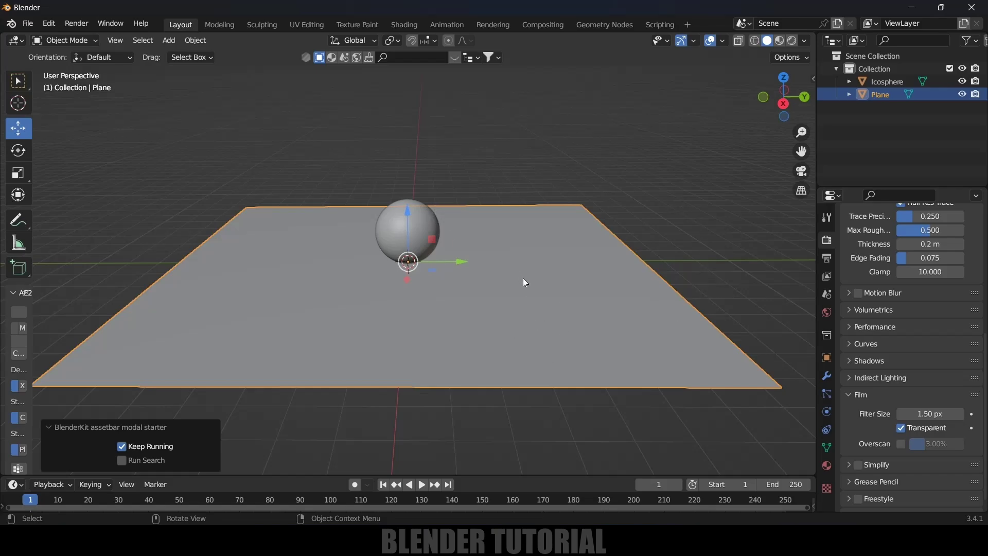
Step: Subdivide the plane's mesh with 20 cuts and return to Object Mode
{"action": "key", "text": "Tab"}
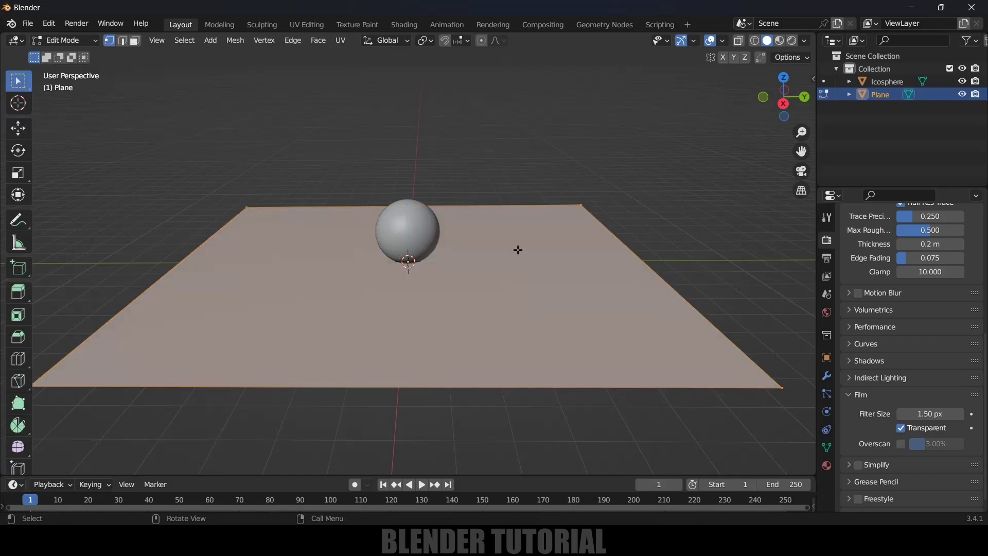
{"action": "right_click", "coordinate": [517, 243]}
{"action": "left_click", "coordinate": [508, 238]}
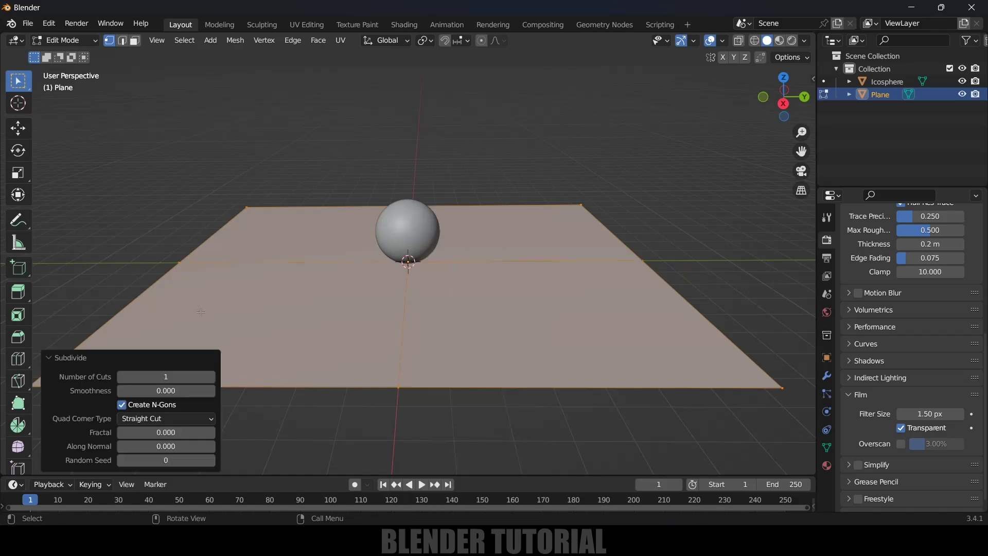
{"action": "left_click", "coordinate": [166, 376]}
{"action": "type", "text": "20"}
{"action": "key", "text": "Return"}
{"action": "key", "text": "Tab"}
{"action": "middle_click_drag", "start_coordinate": [483, 296], "coordinate": [397, 304]}
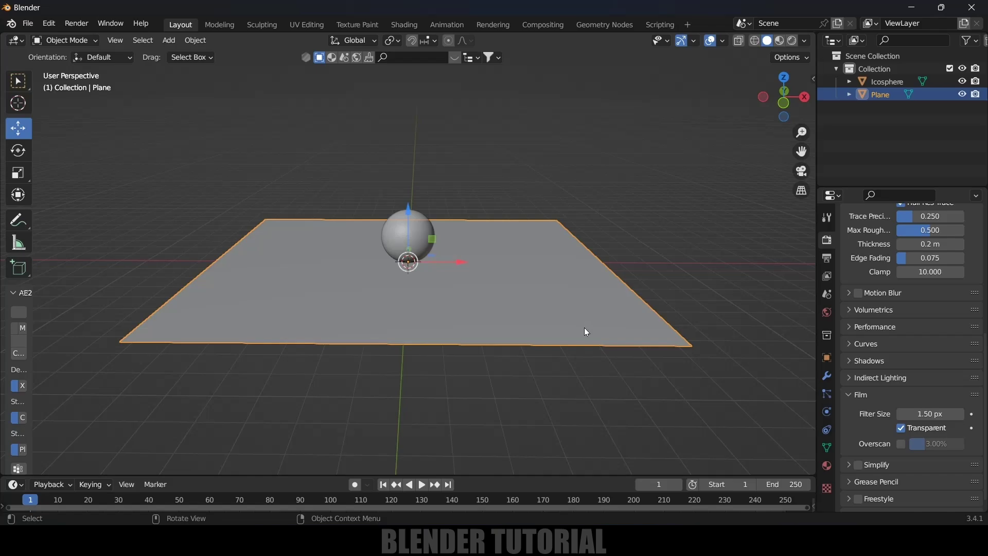
Step: Scatter botaniq Grass 'With flowers (B)' over the plane from the sidebar
{"action": "key", "text": "n"}
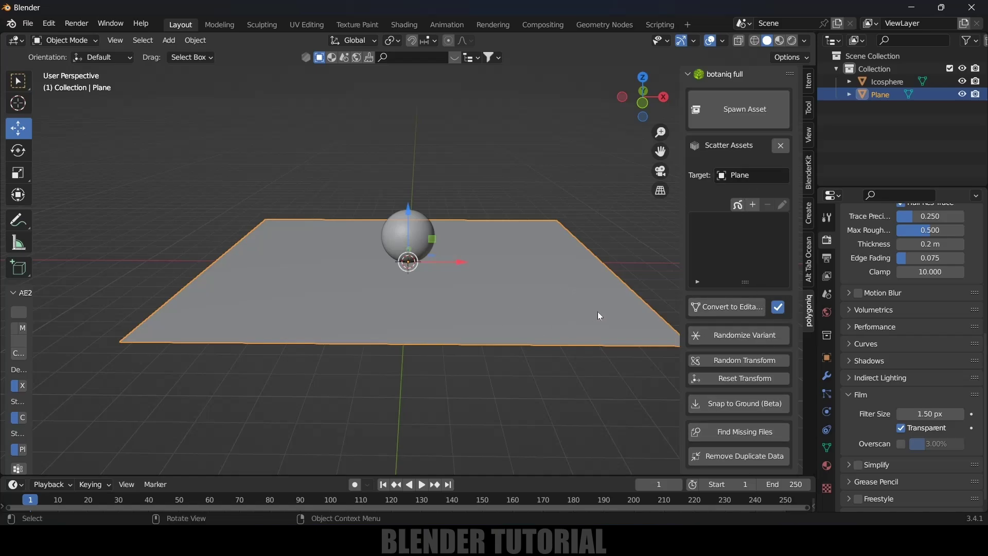
{"action": "left_click", "coordinate": [755, 205]}
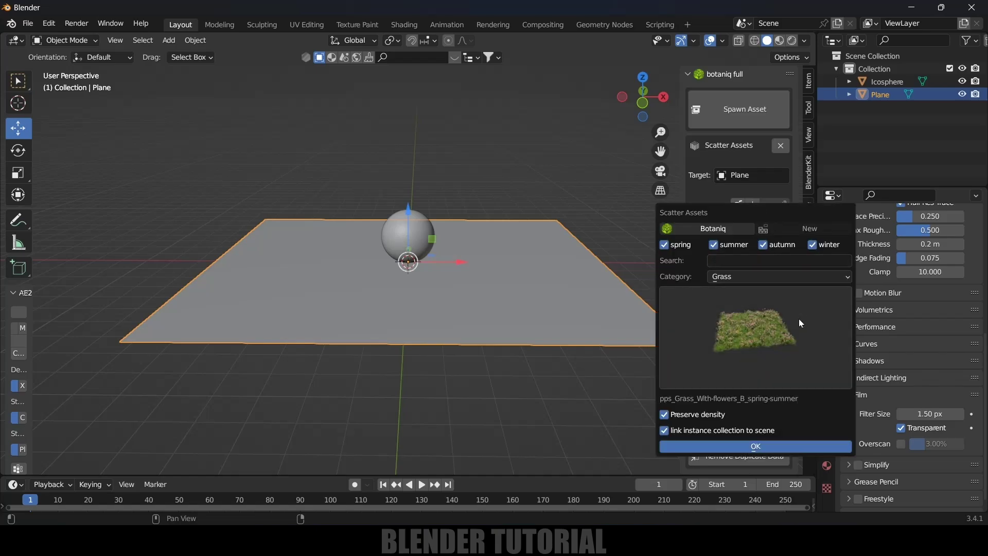
{"action": "left_click", "coordinate": [742, 277]}
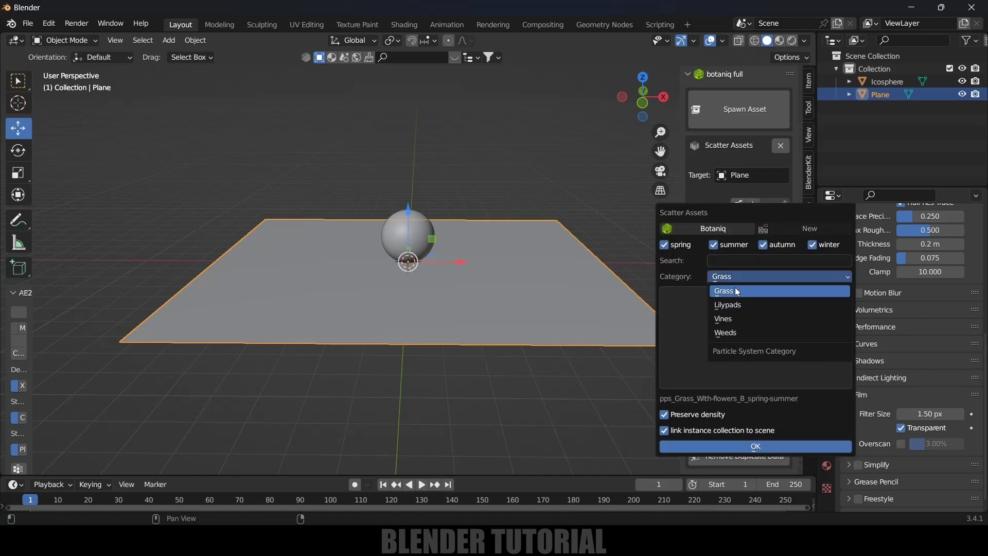
{"action": "left_click", "coordinate": [735, 290]}
{"action": "left_click", "coordinate": [759, 343]}
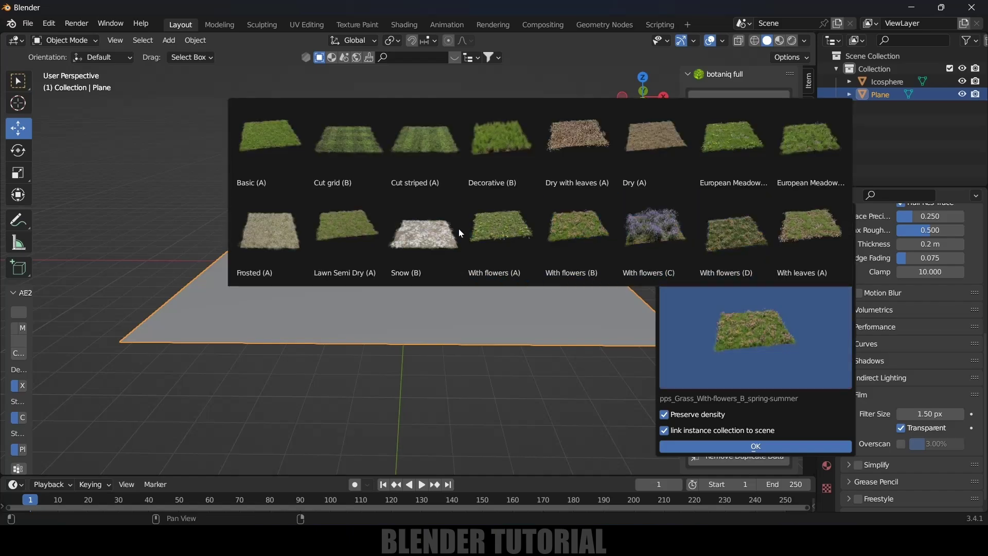
{"action": "left_click", "coordinate": [585, 226]}
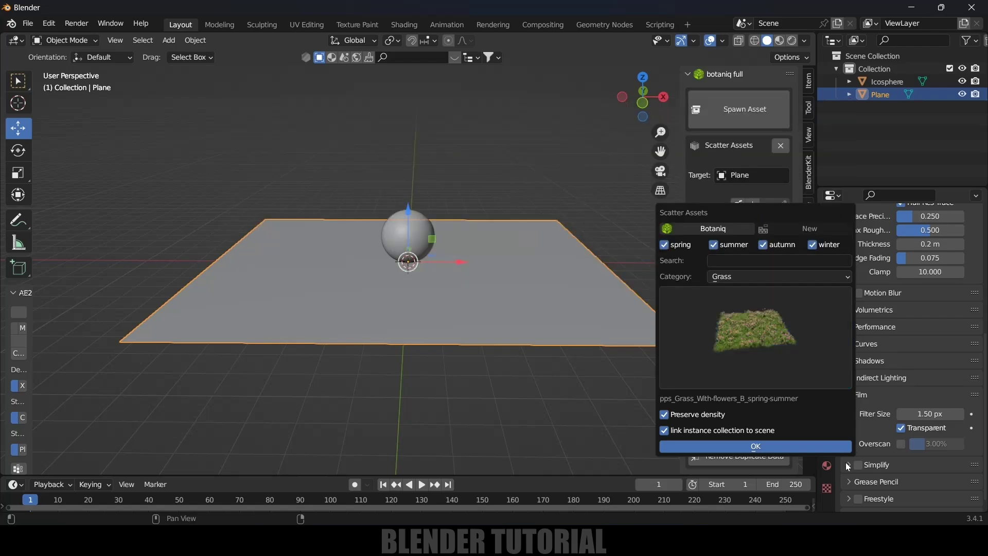
{"action": "left_click", "coordinate": [753, 447]}
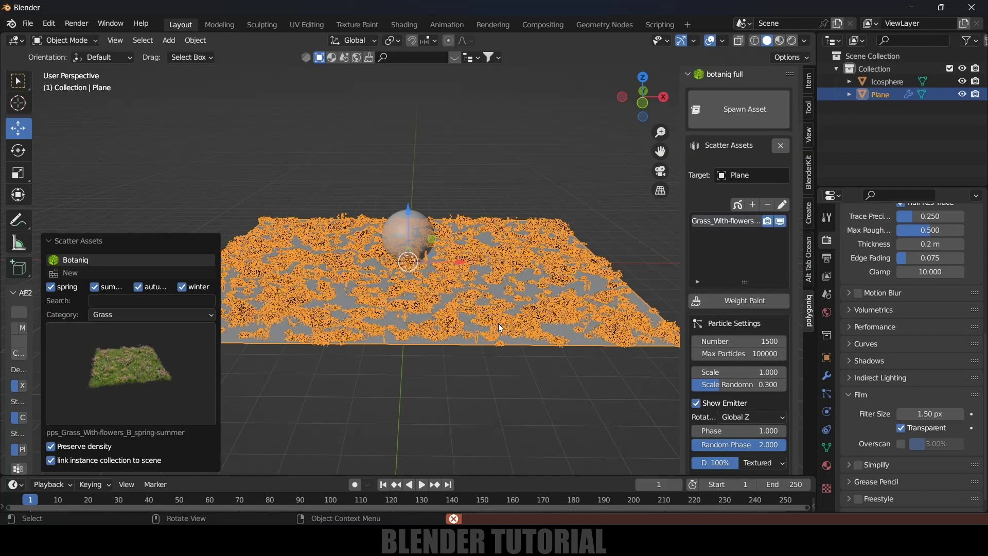
Step: Scale the plane and its grass down to a smaller size
{"action": "key", "text": "s"}
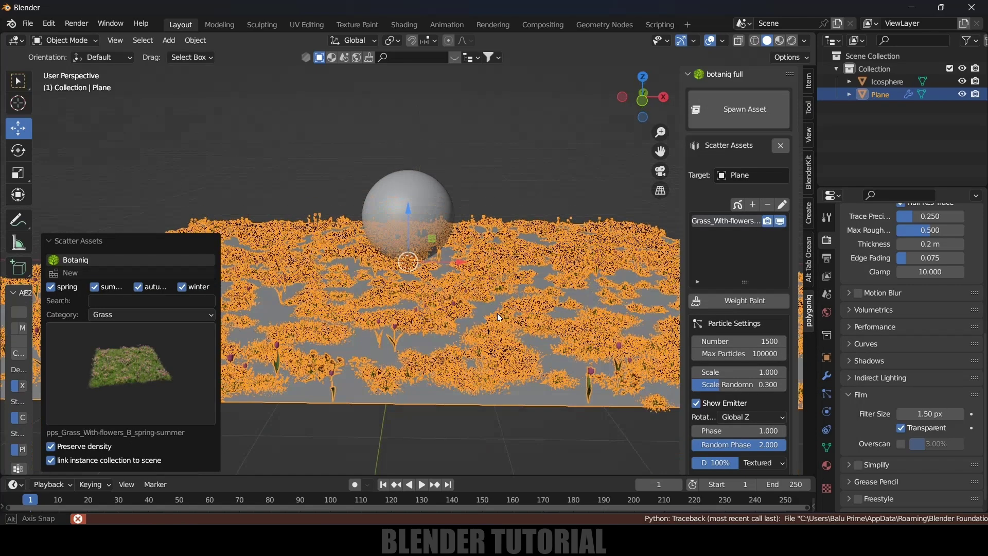
{"action": "left_click", "coordinate": [498, 322]}
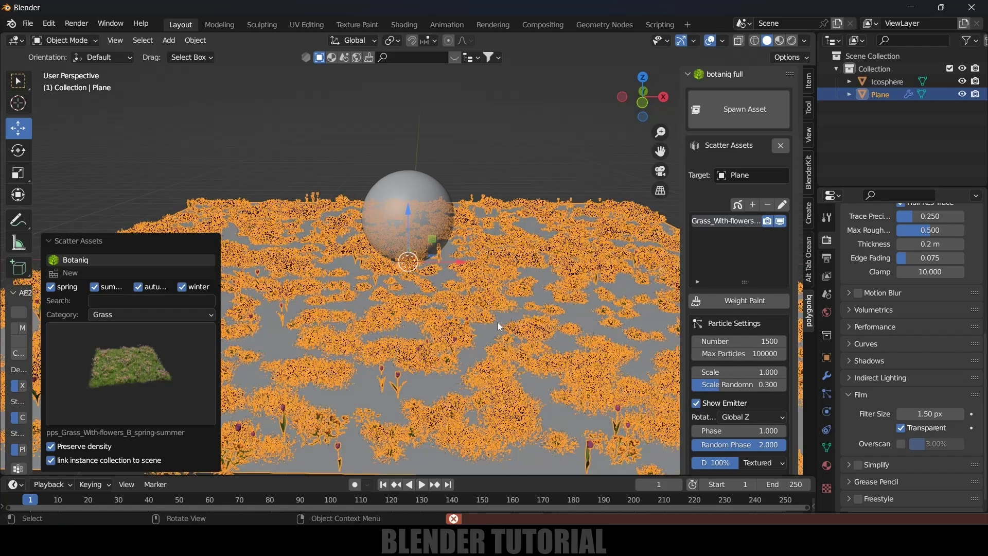
{"action": "middle_click_drag", "start_coordinate": [498, 322], "coordinate": [499, 375]}
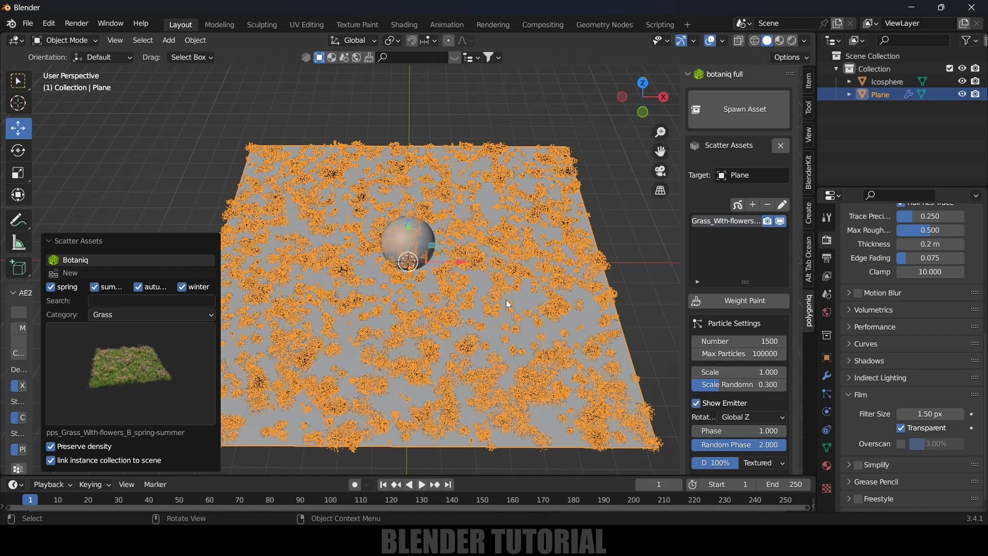
Step: Weight-paint a wide band through the plane's middle so grass grows only there
{"action": "left_click", "coordinate": [729, 302]}
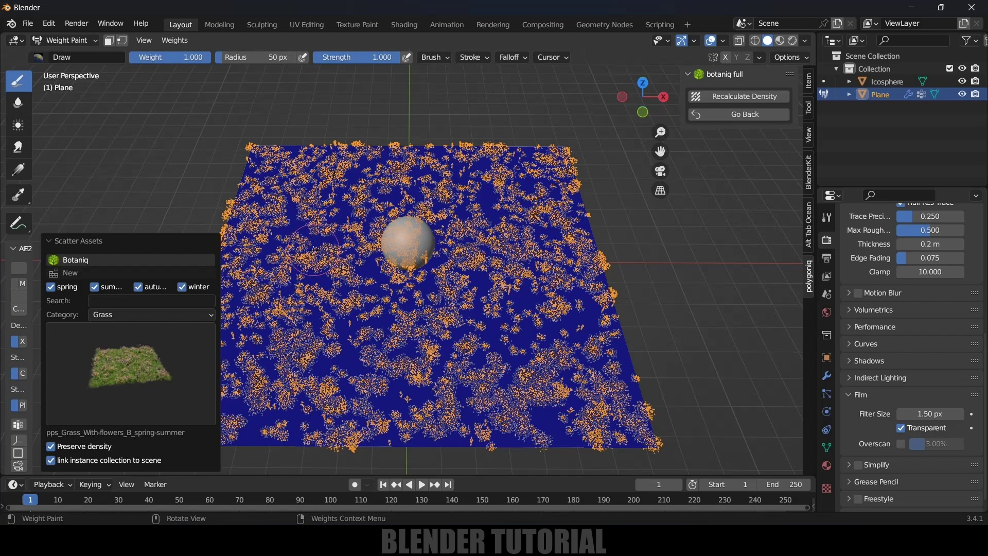
{"action": "mouse_move", "coordinate": [232, 247]}
{"action": "left_mouse_down"}
{"action": "mouse_move", "coordinate": [607, 254]}
{"action": "mouse_move", "coordinate": [586, 216]}
{"action": "mouse_move", "coordinate": [388, 211]}
{"action": "mouse_move", "coordinate": [247, 237]}
{"action": "mouse_move", "coordinate": [232, 264]}
{"action": "mouse_move", "coordinate": [520, 280]}
{"action": "mouse_move", "coordinate": [687, 275]}
{"action": "mouse_move", "coordinate": [240, 242]}
{"action": "mouse_move", "coordinate": [564, 209]}
{"action": "mouse_move", "coordinate": [602, 279]}
{"action": "mouse_move", "coordinate": [241, 200]}
{"action": "mouse_move", "coordinate": [612, 308]}
{"action": "left_mouse_up"}
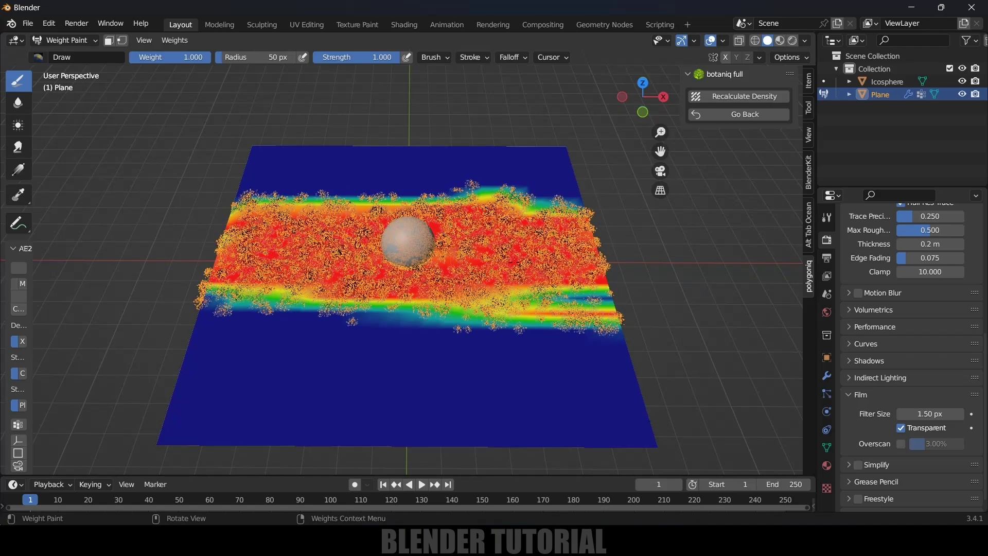
{"action": "left_click", "coordinate": [60, 41]}
Step: Back in Object Mode, set grass particle Scale 2.730 and Scale Random 0.757
{"action": "left_click", "coordinate": [57, 55]}
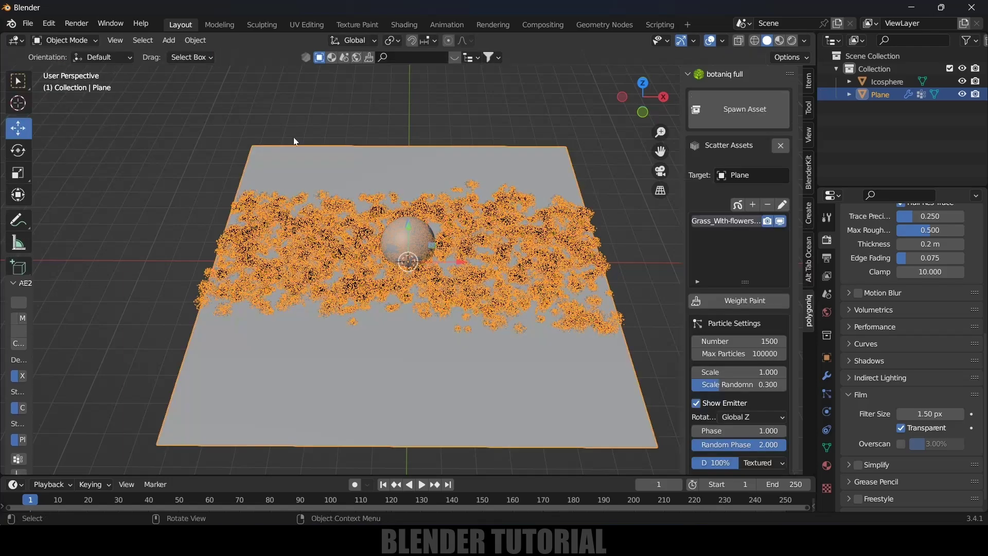
{"action": "middle_click_drag", "start_coordinate": [514, 346], "coordinate": [508, 331]}
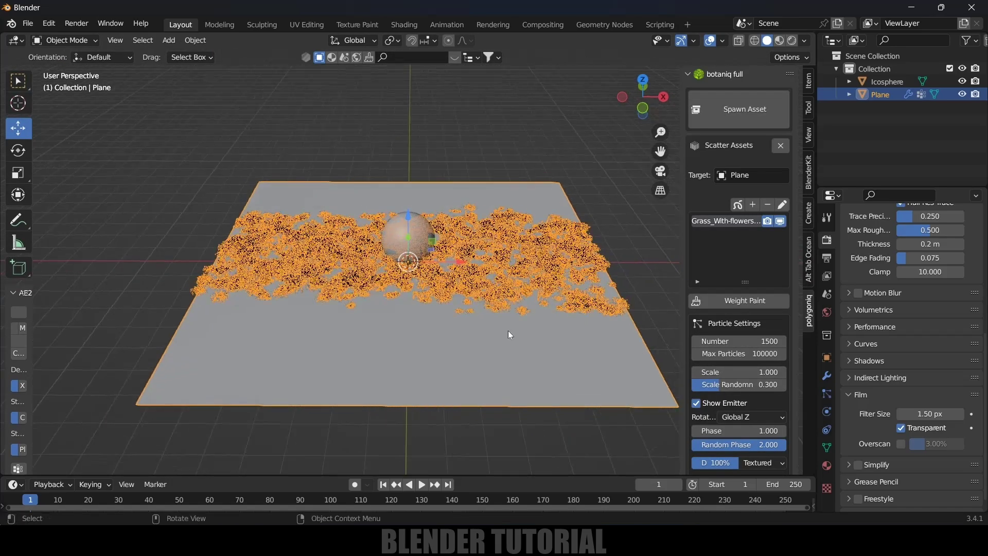
{"action": "scroll", "coordinate": [504, 332], "scroll_direction": "up", "scroll_amount": 4}
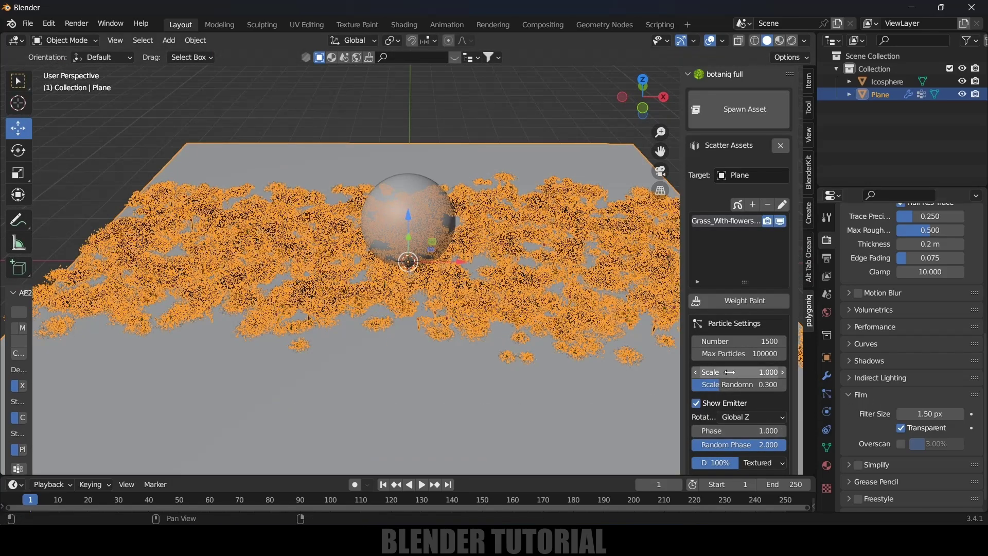
{"action": "left_click_drag", "start_coordinate": [736, 372], "coordinate": [800, 372]}
{"action": "left_click_drag", "start_coordinate": [732, 390], "coordinate": [762, 377]}
{"action": "middle_click_drag", "start_coordinate": [463, 334], "coordinate": [536, 147]}
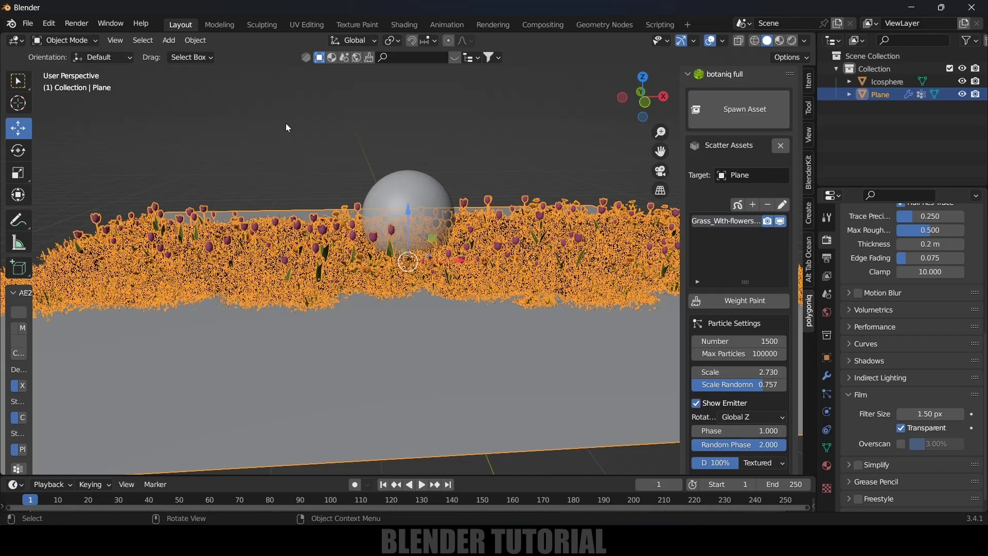
{"action": "key", "text": "n"}
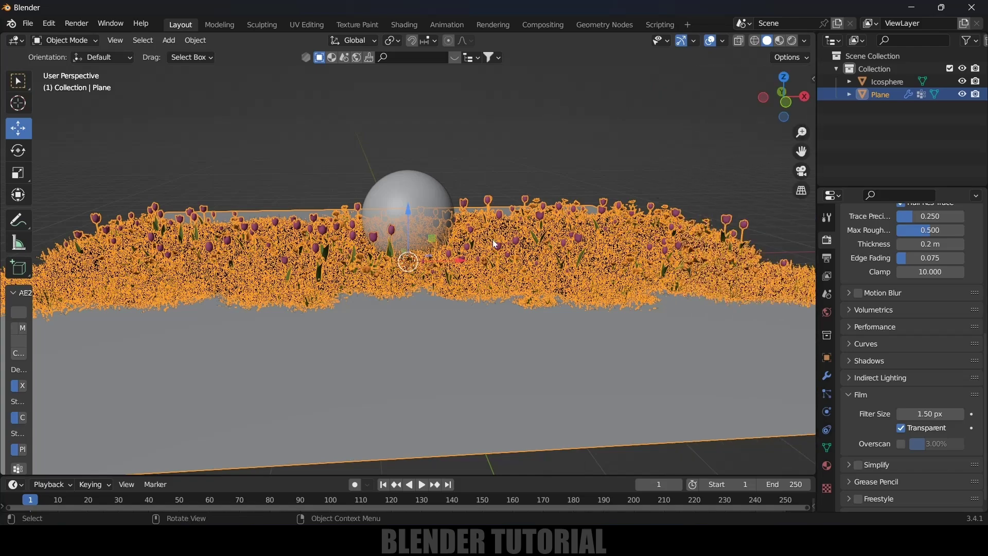
Step: Import scene.gltf from the recent butterfly loop folder as glTF 2.0
{"action": "left_click", "coordinate": [24, 27]}
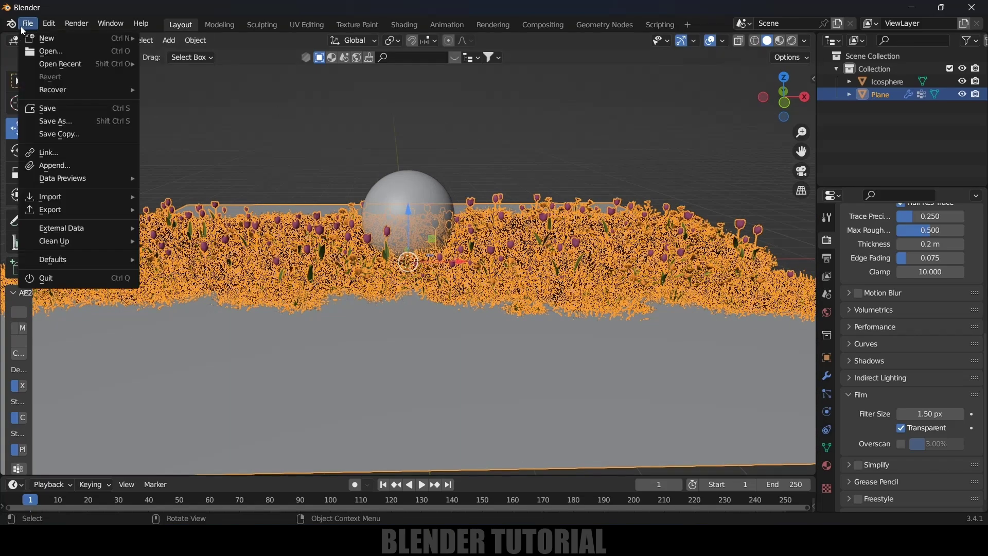
{"action": "mouse_move", "coordinate": [72, 197]}
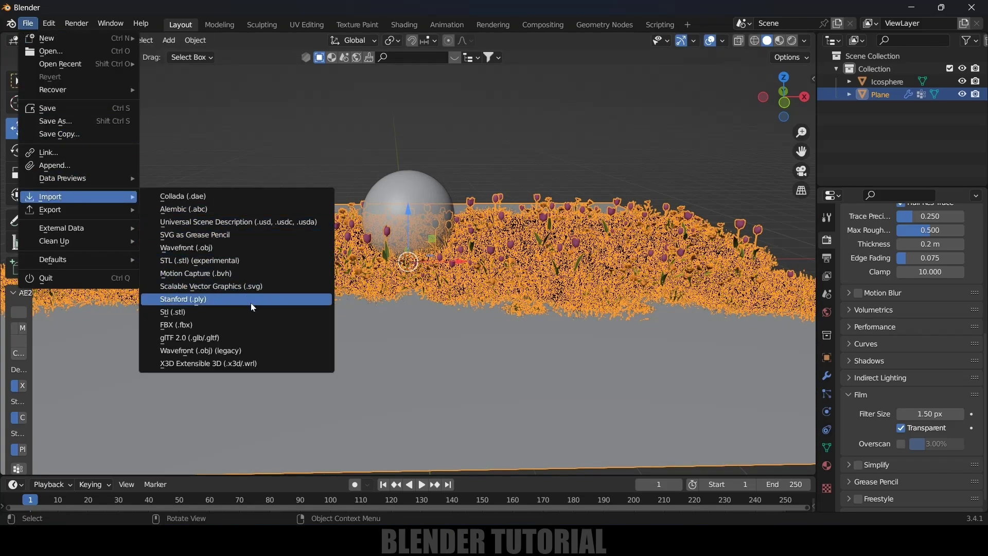
{"action": "left_click", "coordinate": [193, 336]}
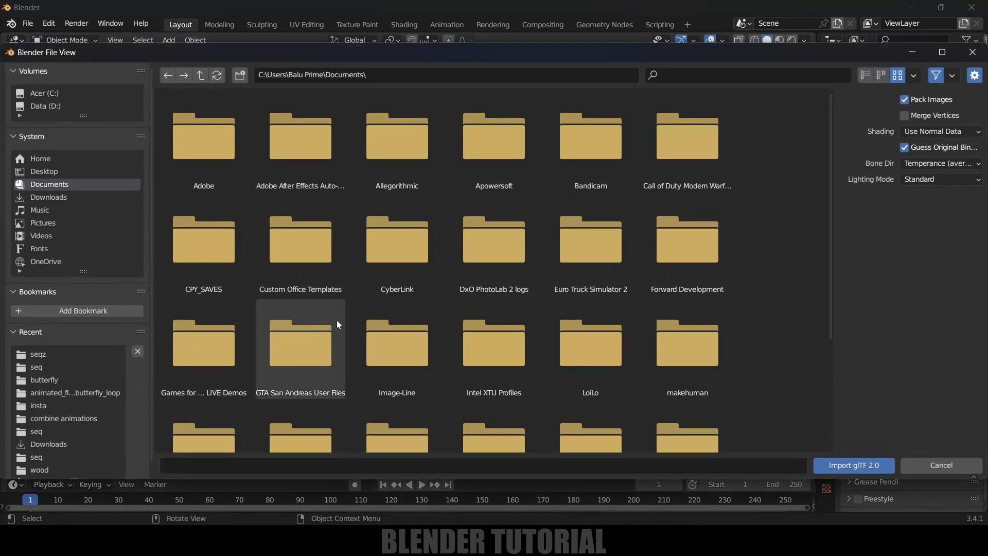
{"action": "left_click", "coordinate": [38, 379]}
{"action": "left_click", "coordinate": [213, 161]}
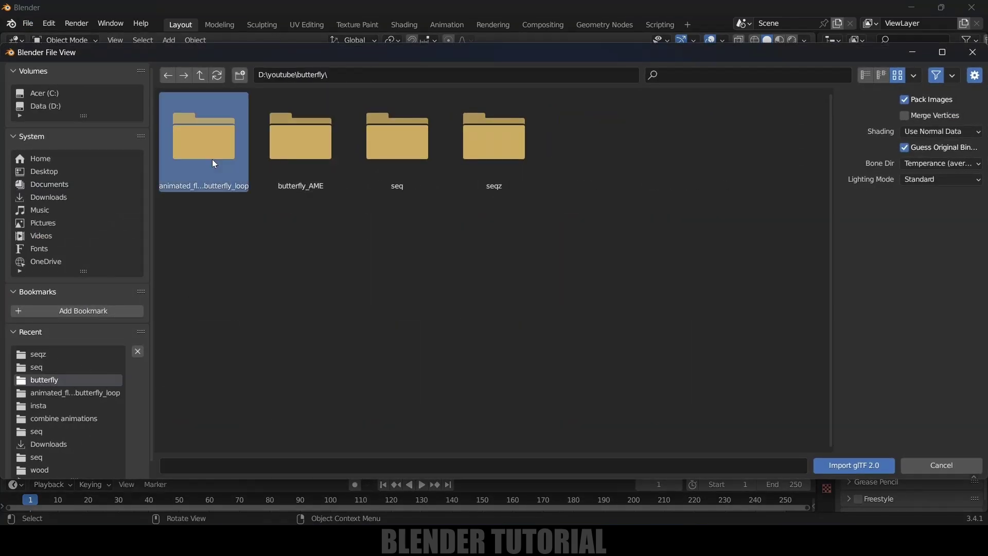
{"action": "double_click", "coordinate": [214, 163]}
{"action": "left_click", "coordinate": [301, 155]}
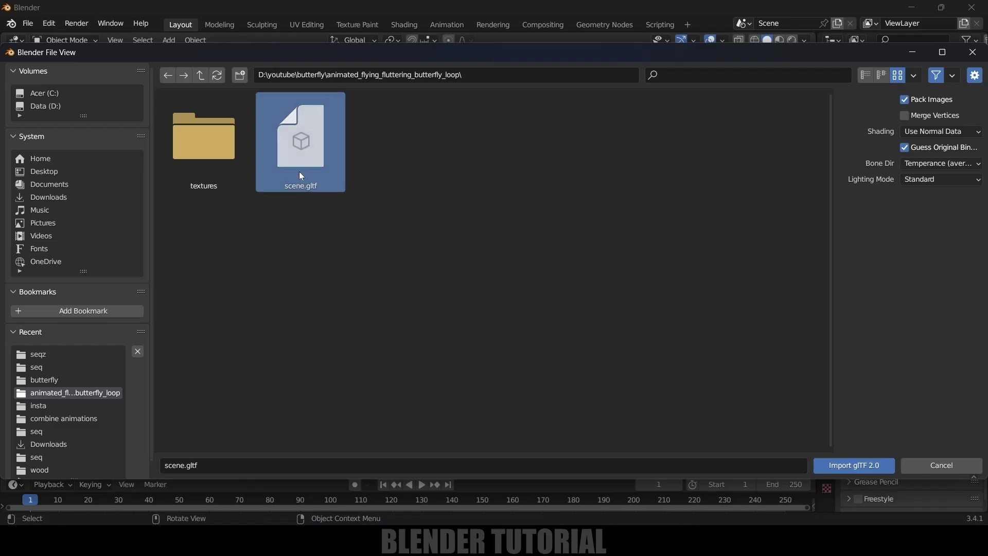
{"action": "left_click", "coordinate": [842, 463]}
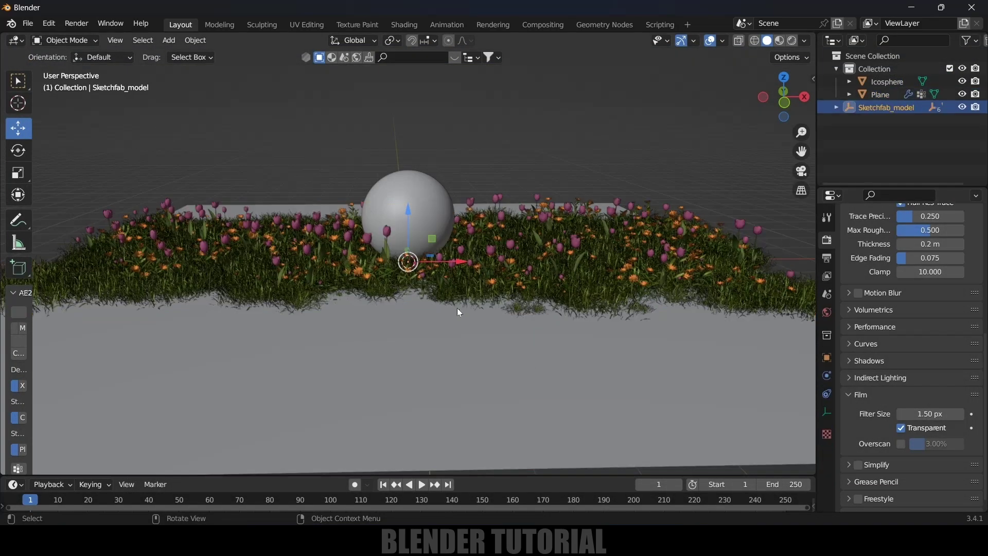
Step: Scale the butterfly up to 15.289 and lift it above the sphere
{"action": "key", "text": "s"}
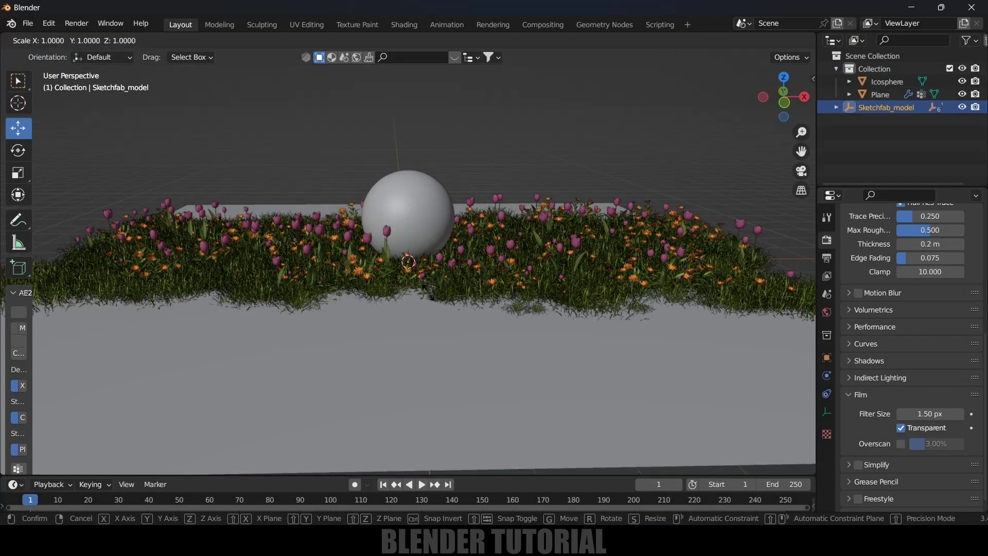
{"action": "left_click", "coordinate": [57, 418]}
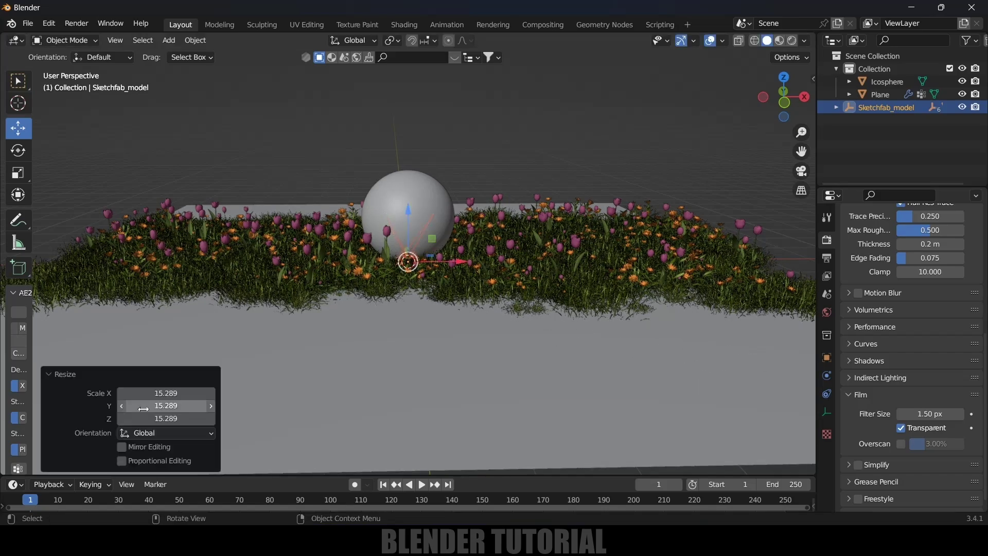
{"action": "key", "text": "g"}
{"action": "key", "text": "z"}
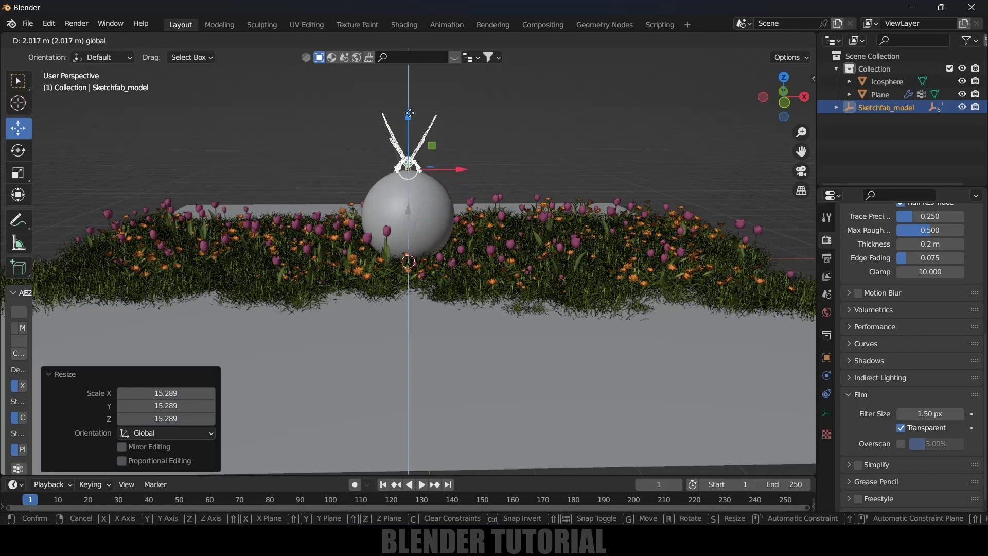
{"action": "left_click", "coordinate": [471, 248]}
Step: Turn the butterfly 90° around the vertical axis and shrink it to 9.218
{"action": "key", "text": "KP_7"}
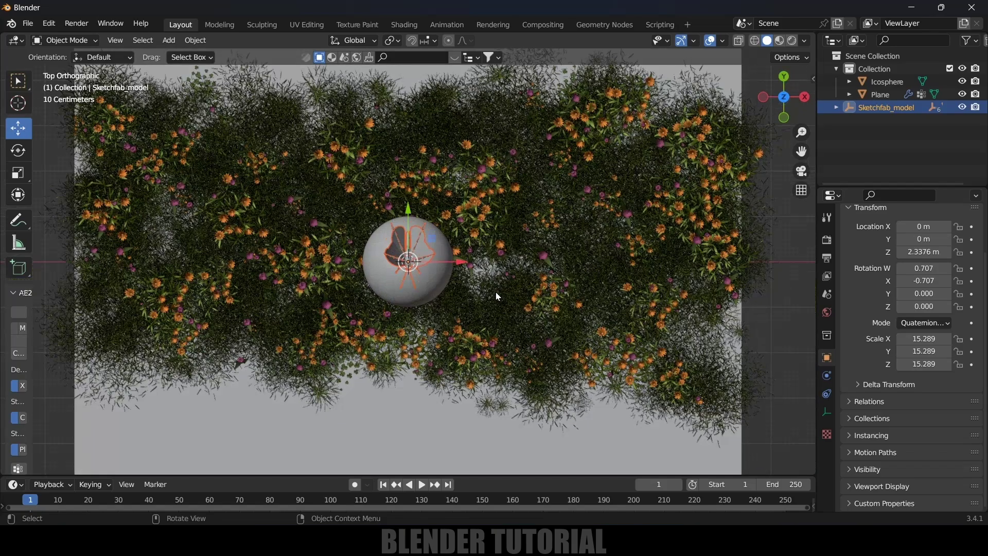
{"action": "key", "text": "shift+space"}
{"action": "key", "text": "r"}
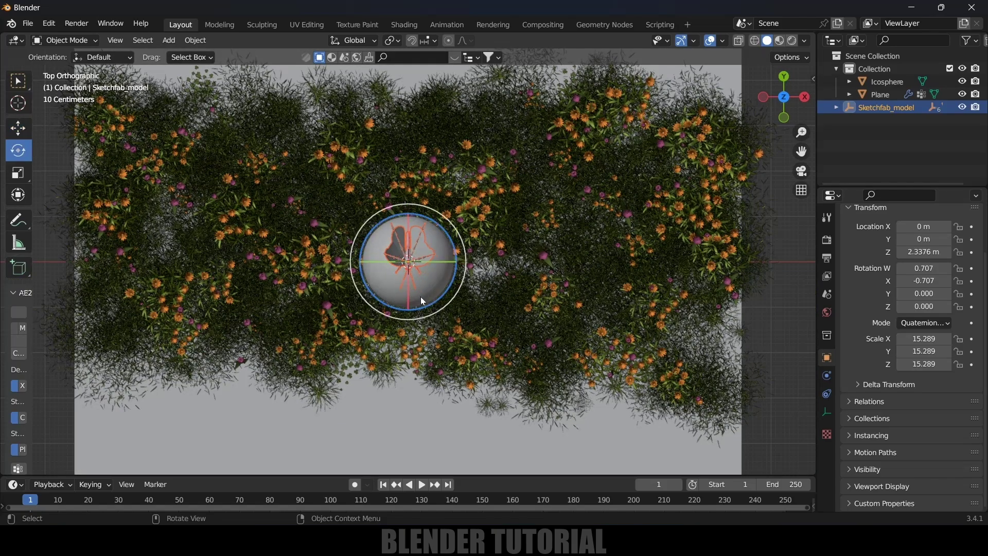
{"action": "left_click_drag", "start_coordinate": [438, 304], "coordinate": [449, 232]}
{"action": "middle_click_drag", "start_coordinate": [502, 300], "coordinate": [490, 341]}
{"action": "scroll", "coordinate": [522, 344], "scroll_direction": "up", "scroll_amount": 3}
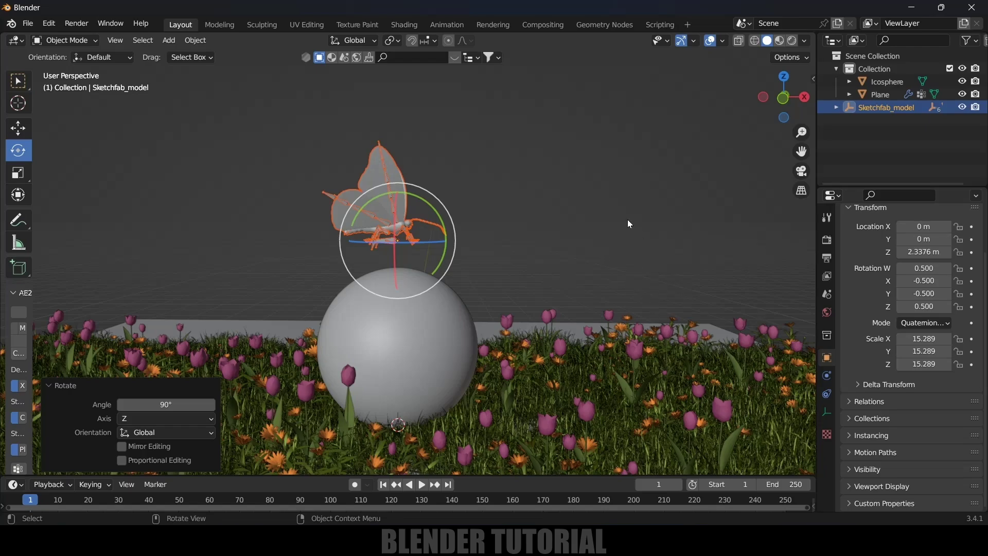
{"action": "key", "text": "s"}
{"action": "left_click", "coordinate": [528, 206]}
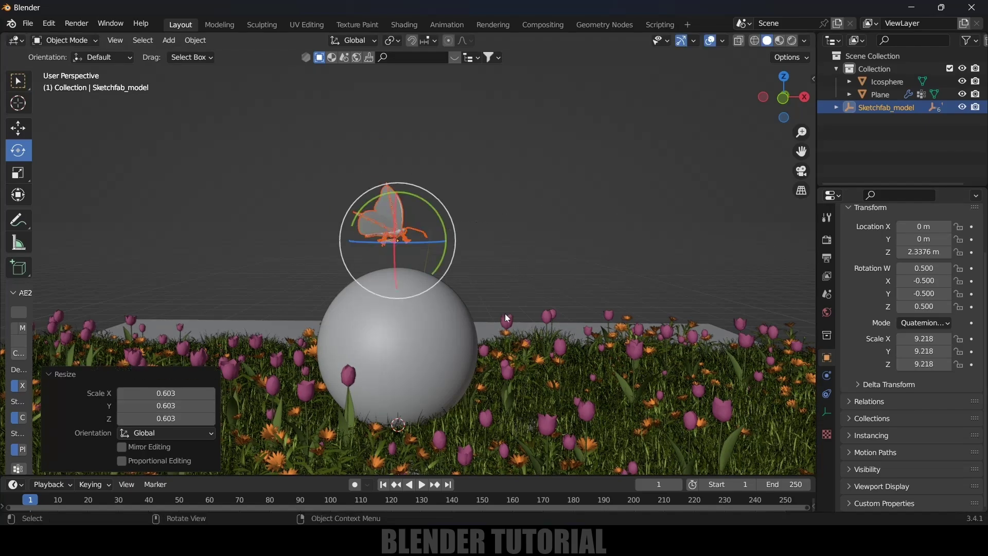
{"action": "left_click", "coordinate": [382, 487]}
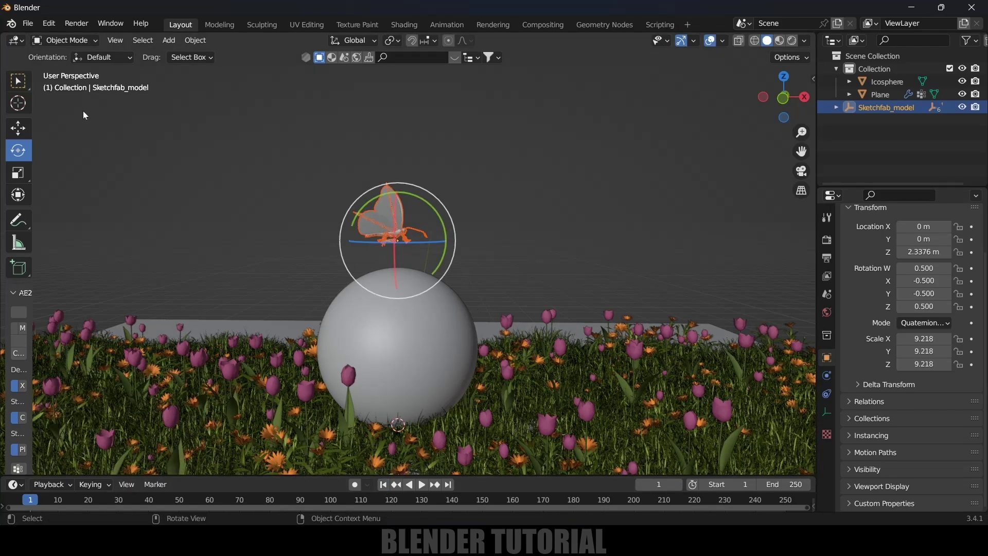
{"action": "left_click", "coordinate": [18, 128]}
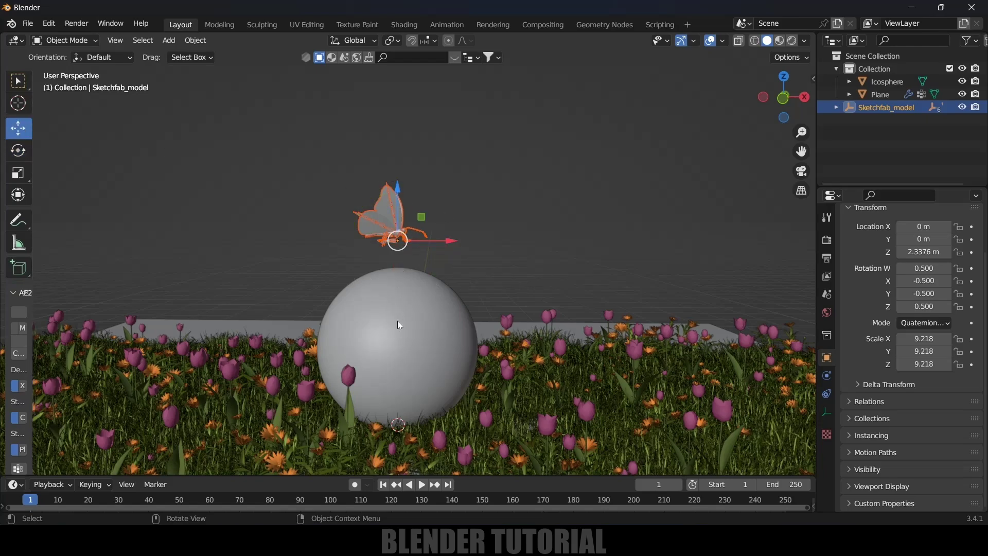
Step: Lower the butterfly onto the top of the sphere and stop playback
{"action": "key", "text": "KP_1"}
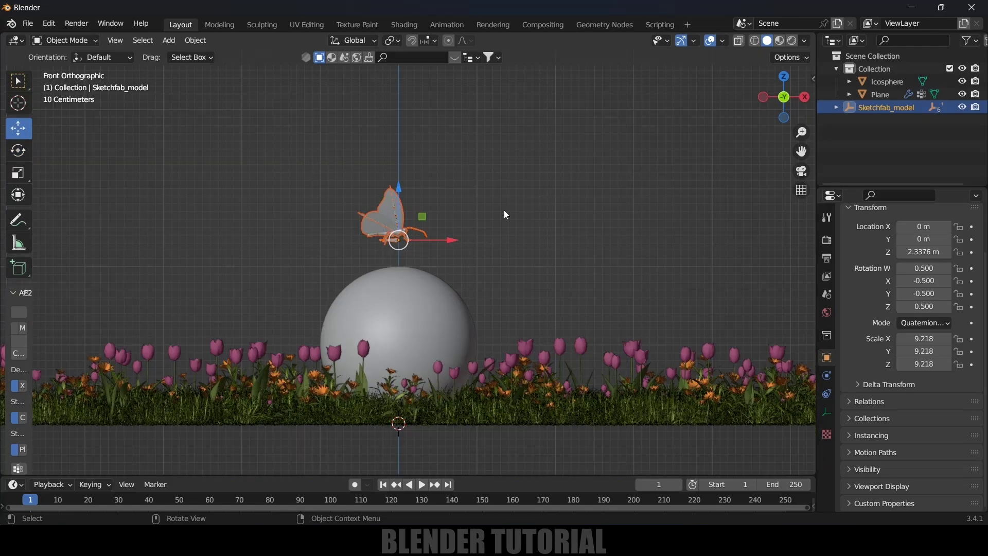
{"action": "scroll", "coordinate": [505, 210], "scroll_direction": "up", "scroll_amount": 6}
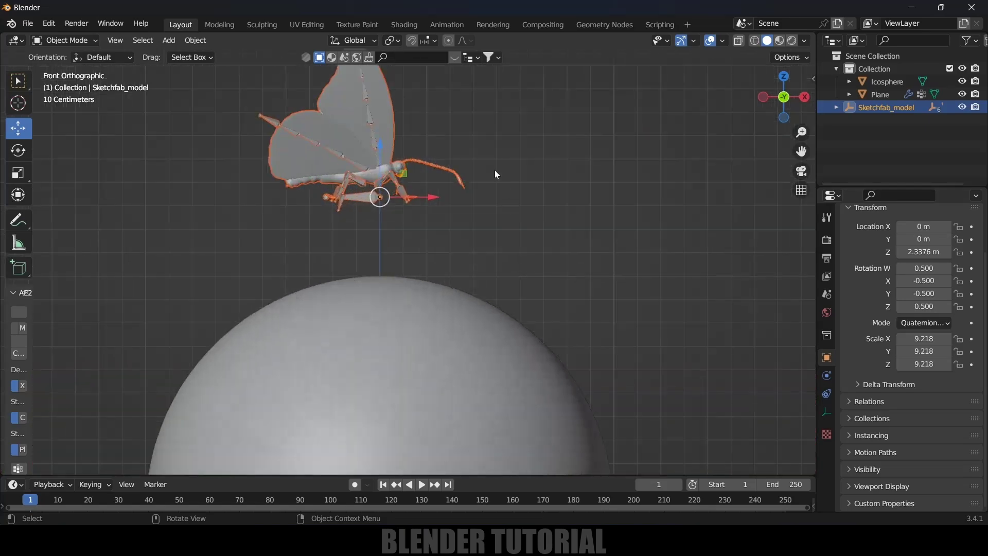
{"action": "left_click_drag", "start_coordinate": [383, 151], "coordinate": [394, 233]}
{"action": "scroll", "coordinate": [508, 266], "scroll_direction": "down", "scroll_amount": 5}
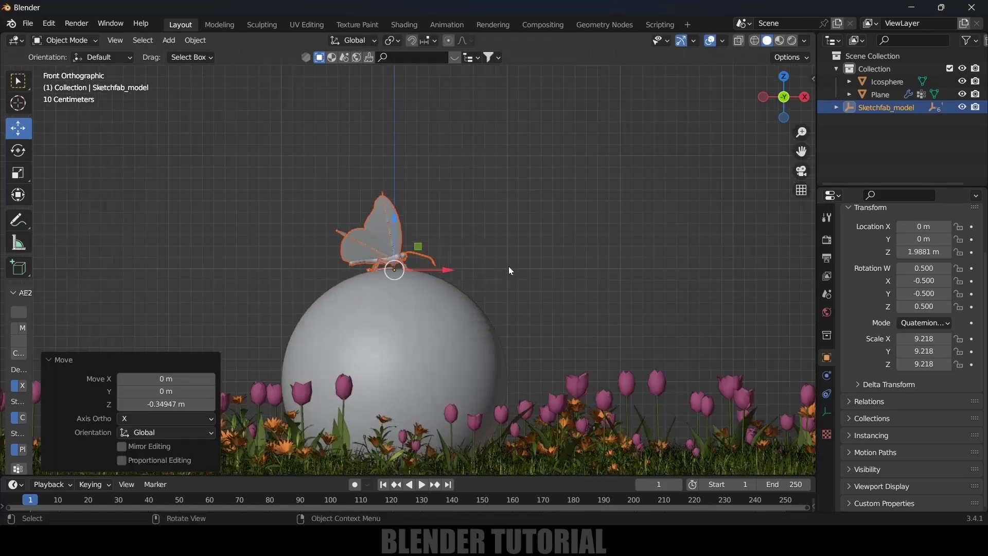
{"action": "middle_click_drag", "start_coordinate": [509, 267], "coordinate": [548, 314]}
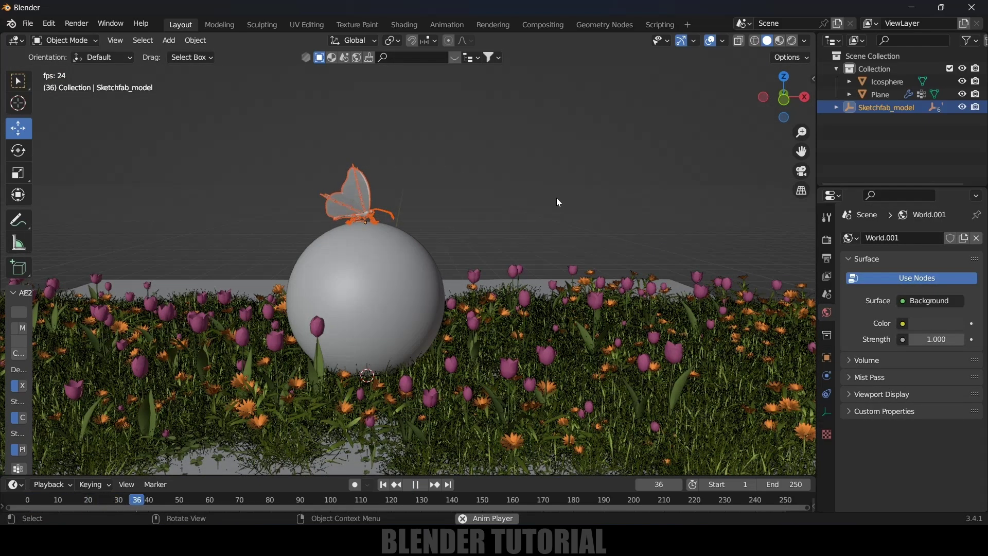
{"action": "key", "text": "space"}
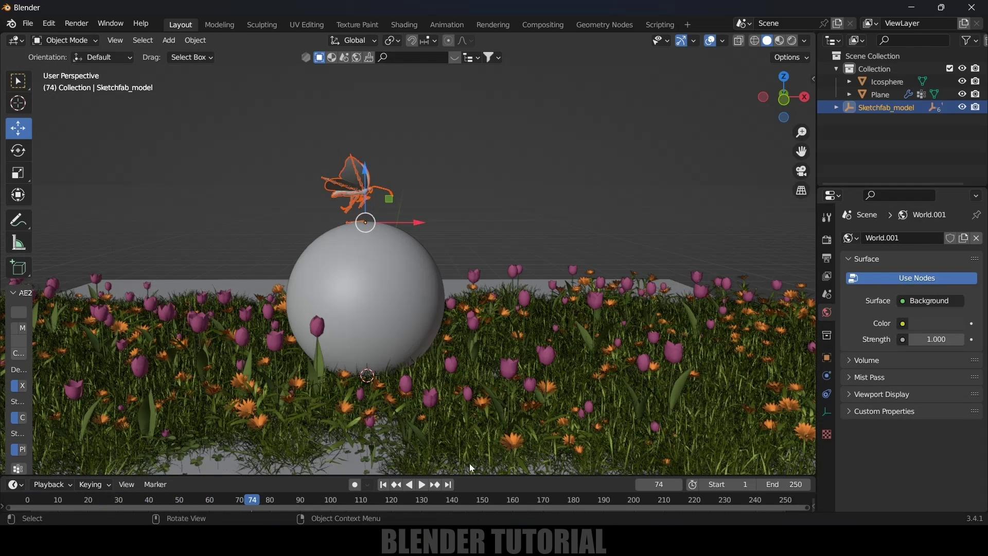
Step: Reset to frame 1, switch to Rendered shading and make the world colour black
{"action": "left_click", "coordinate": [380, 485]}
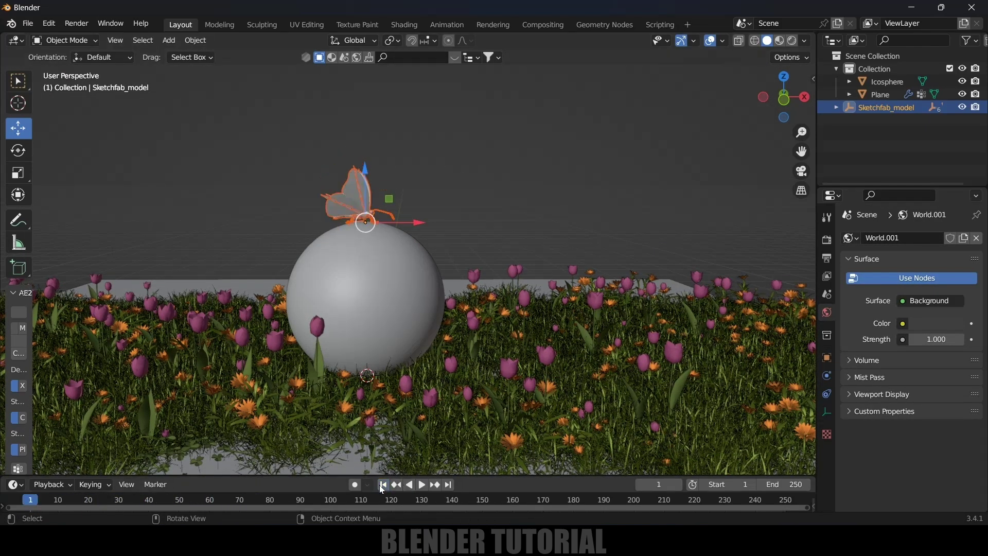
{"action": "left_click", "coordinate": [794, 42]}
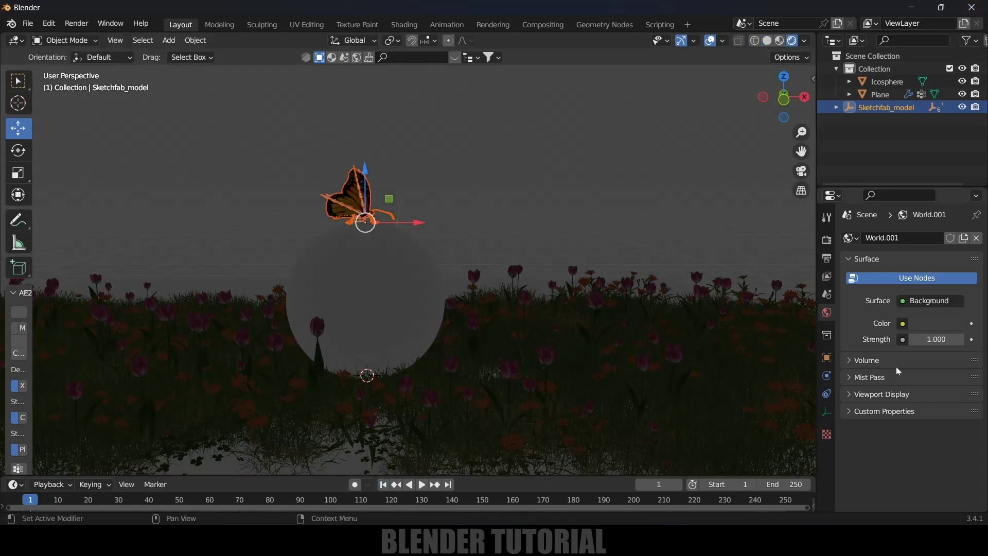
{"action": "left_click", "coordinate": [925, 324]}
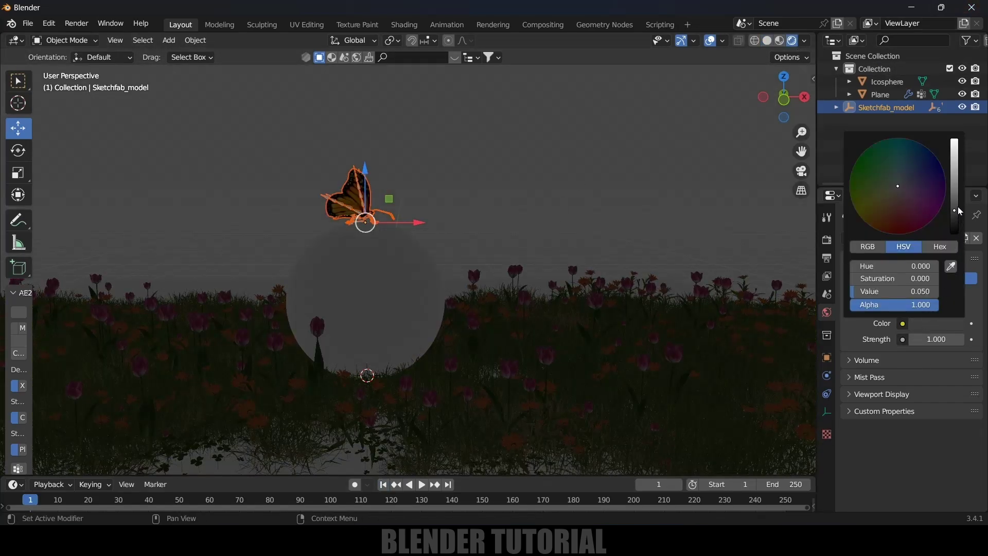
{"action": "left_click_drag", "start_coordinate": [956, 212], "coordinate": [955, 234]}
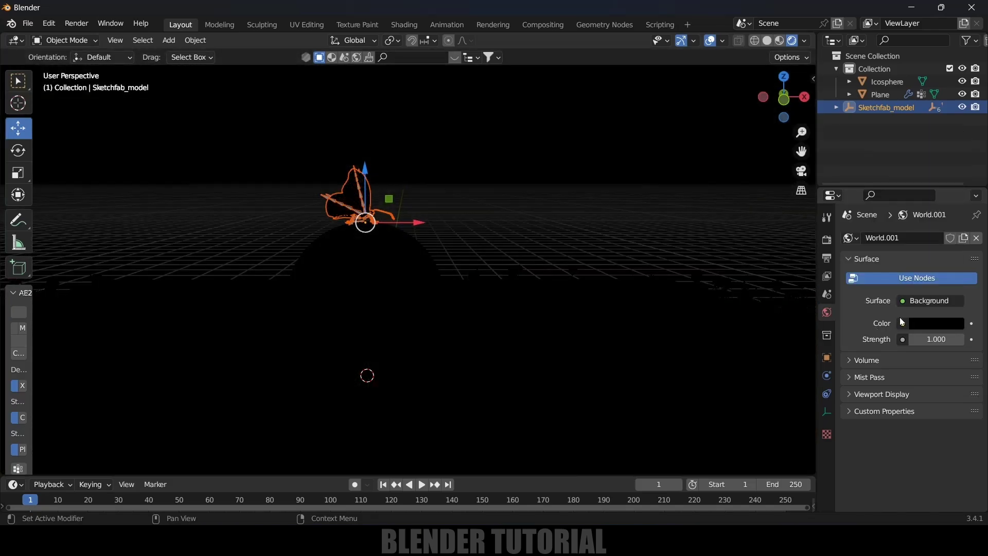
Step: Drive the world colour with an Environment Texture using studio_garden_1k.exr
{"action": "left_click", "coordinate": [903, 322]}
{"action": "scroll", "coordinate": [758, 234], "scroll_direction": "up", "scroll_amount": 3}
{"action": "scroll", "coordinate": [759, 235], "scroll_direction": "up", "scroll_amount": 3}
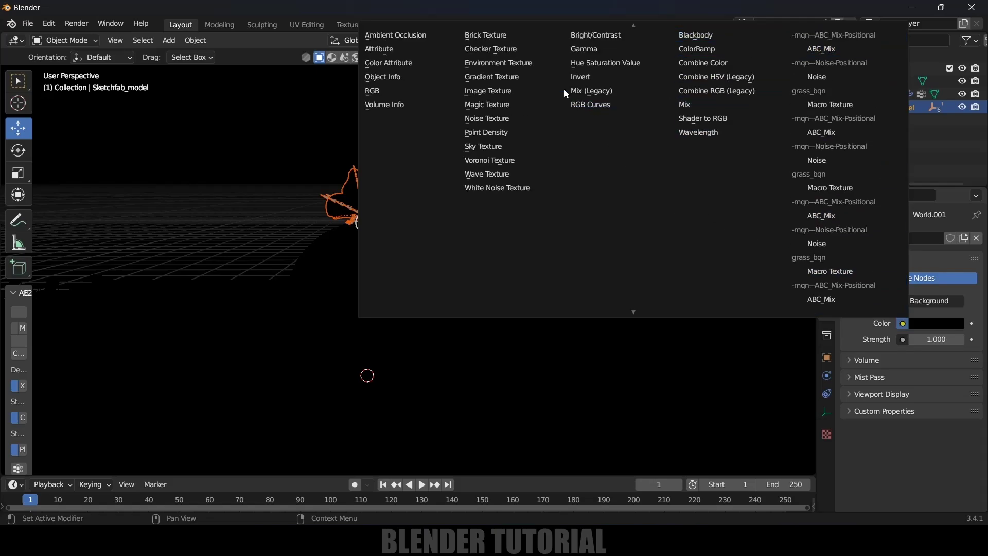
{"action": "left_click", "coordinate": [520, 62]}
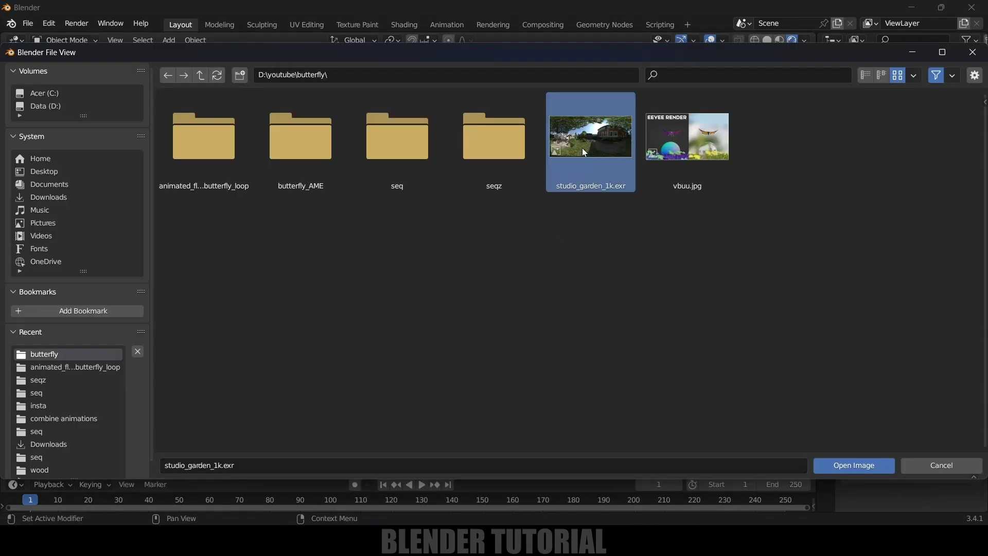
{"action": "left_click", "coordinate": [846, 464]}
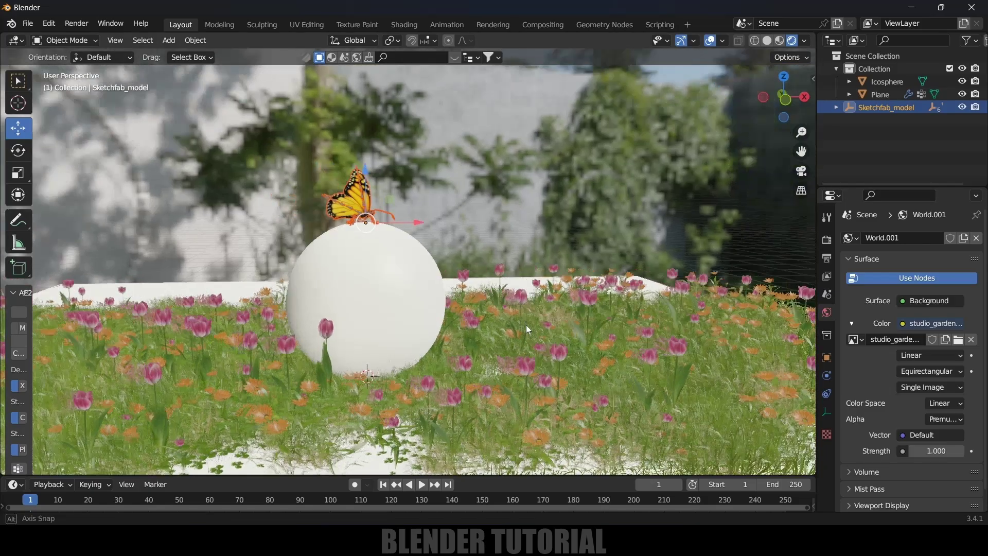
{"action": "middle_click_drag", "start_coordinate": [526, 325], "coordinate": [397, 322]}
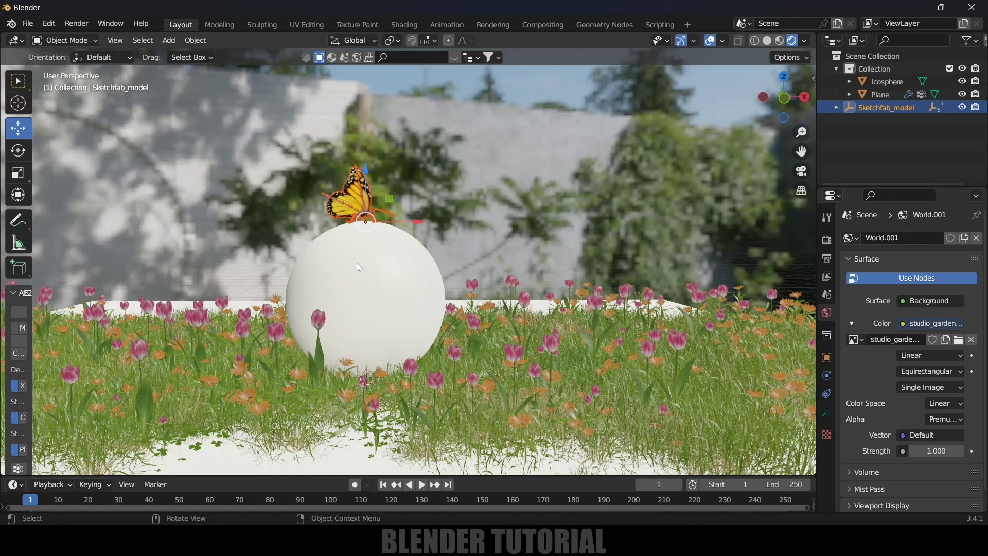
{"action": "left_click", "coordinate": [379, 287]}
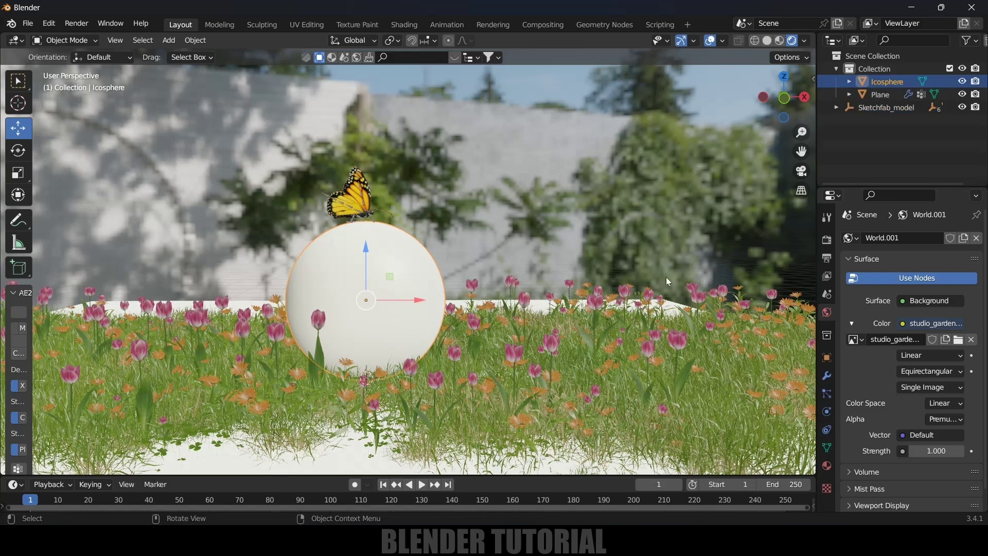
Step: Search BlenderKit for 'glass' and drag the Condensed Glass material onto the sphere
{"action": "left_click", "coordinate": [826, 466]}
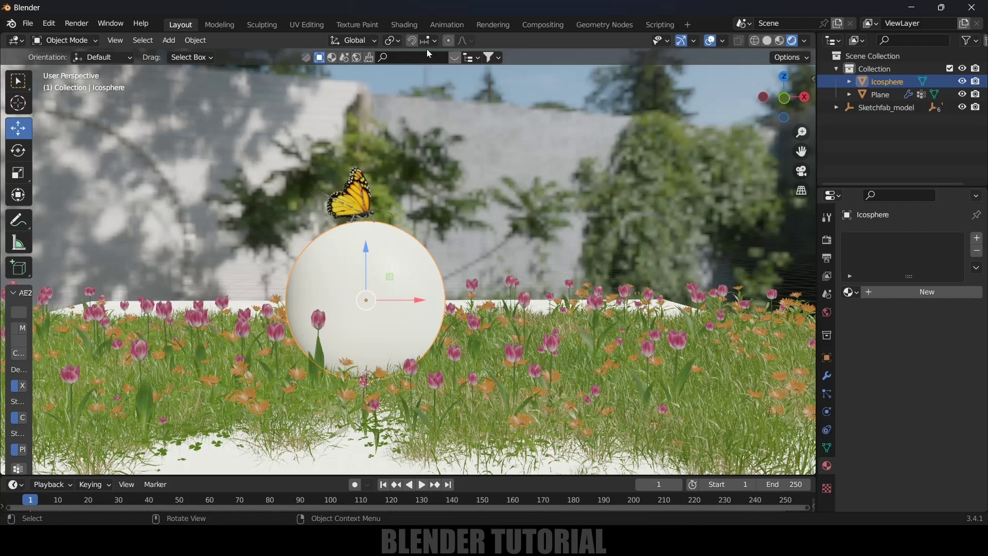
{"action": "left_click", "coordinate": [409, 57]}
{"action": "type", "text": "glass"}
{"action": "key", "text": "Return"}
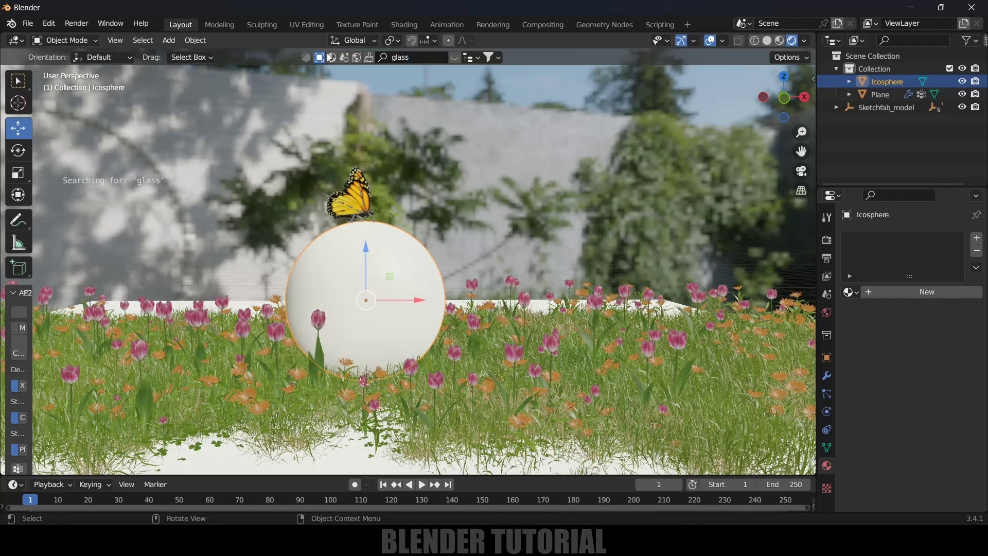
{"action": "left_click", "coordinate": [412, 55]}
{"action": "type", "text": "glass"}
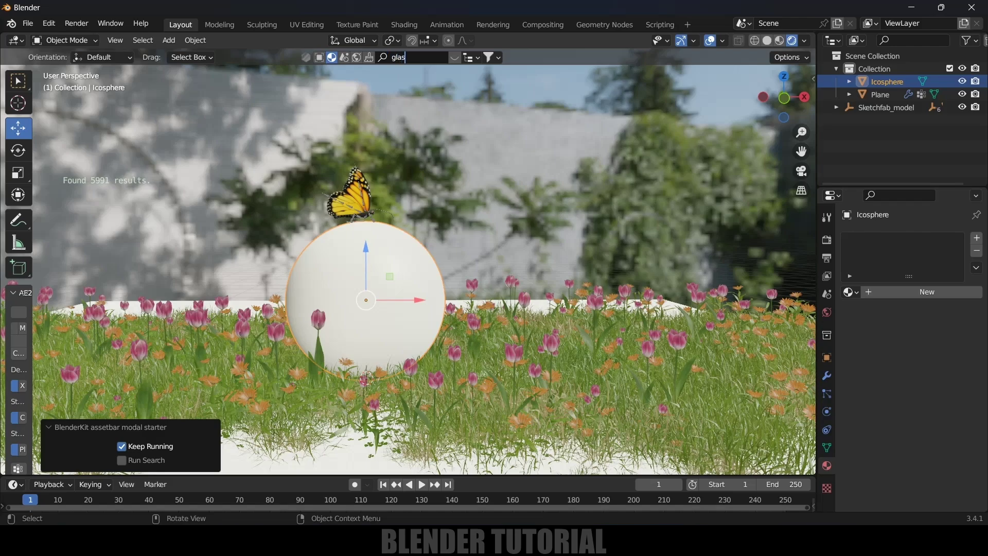
{"action": "key", "text": "Return"}
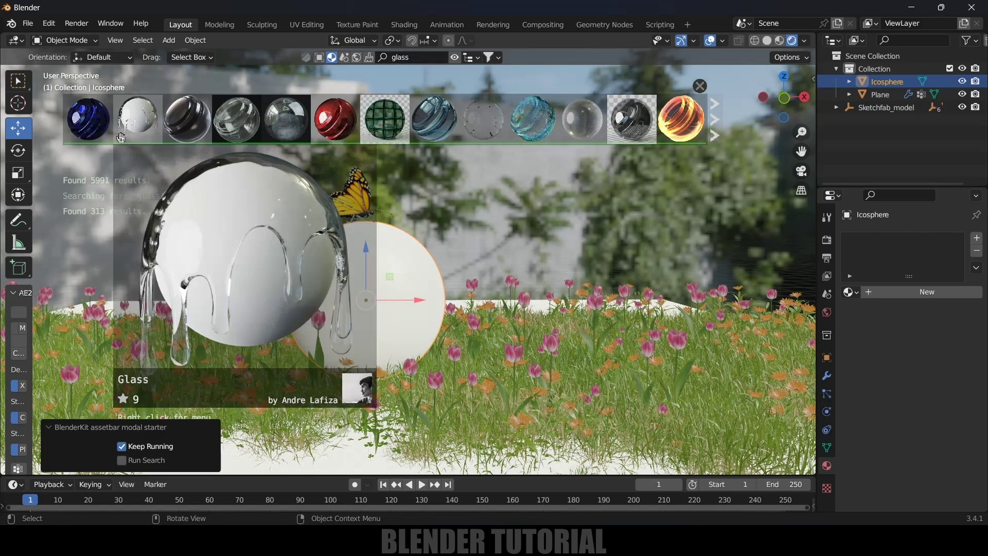
{"action": "mouse_move", "coordinate": [633, 123]}
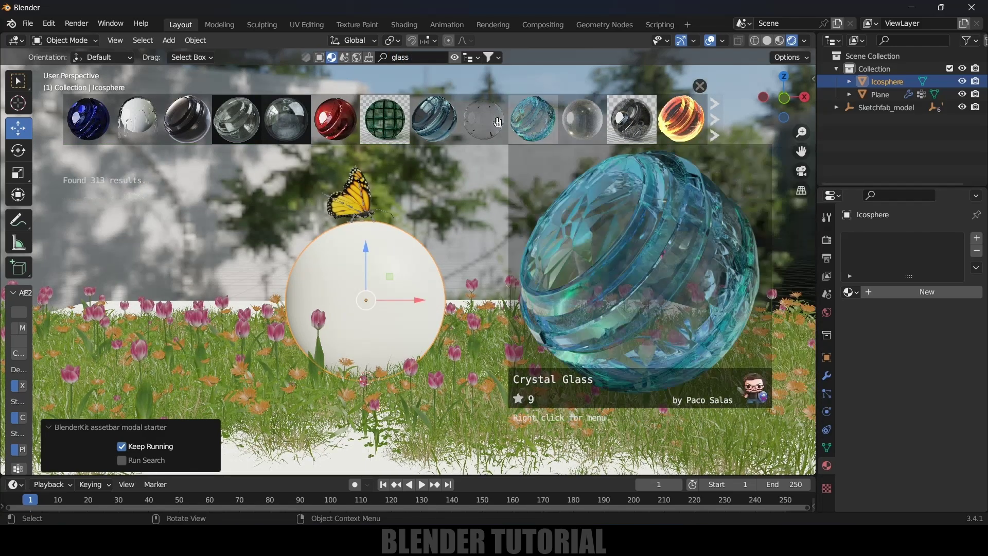
{"action": "mouse_move", "coordinate": [486, 124]}
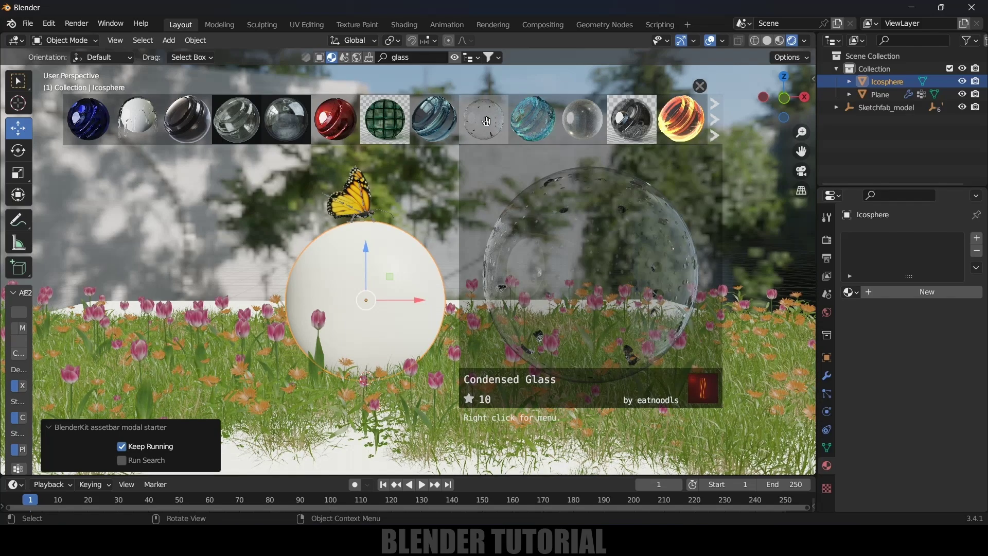
{"action": "mouse_move", "coordinate": [486, 123]}
{"action": "left_mouse_down"}
{"action": "mouse_move", "coordinate": [336, 264]}
{"action": "mouse_move", "coordinate": [335, 280]}
{"action": "left_mouse_up"}
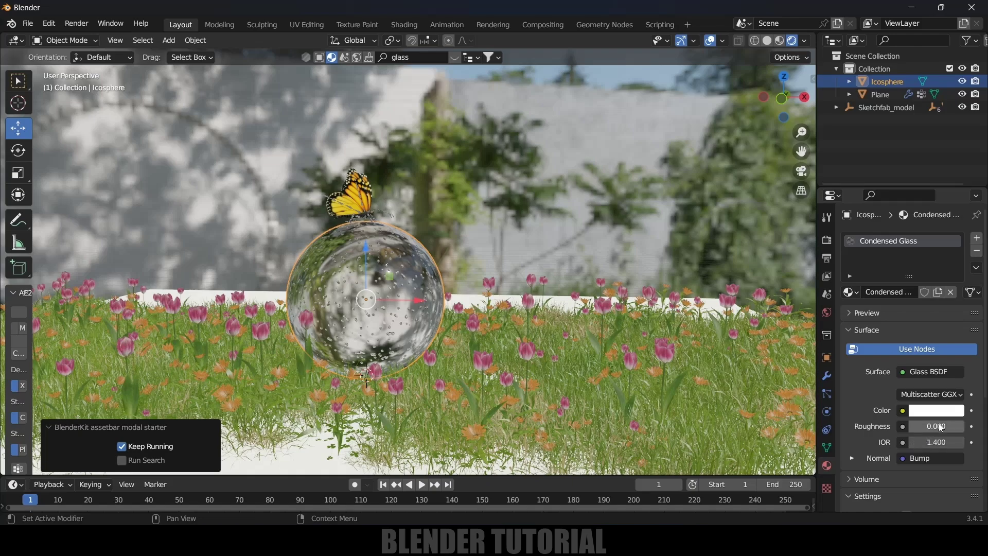
Step: Give the glass material roughness 0 and IOR 1.33
{"action": "mouse_move", "coordinate": [942, 427]}
{"action": "left_mouse_down"}
{"action": "mouse_move", "coordinate": [957, 428]}
{"action": "mouse_move", "coordinate": [942, 427]}
{"action": "left_mouse_up"}
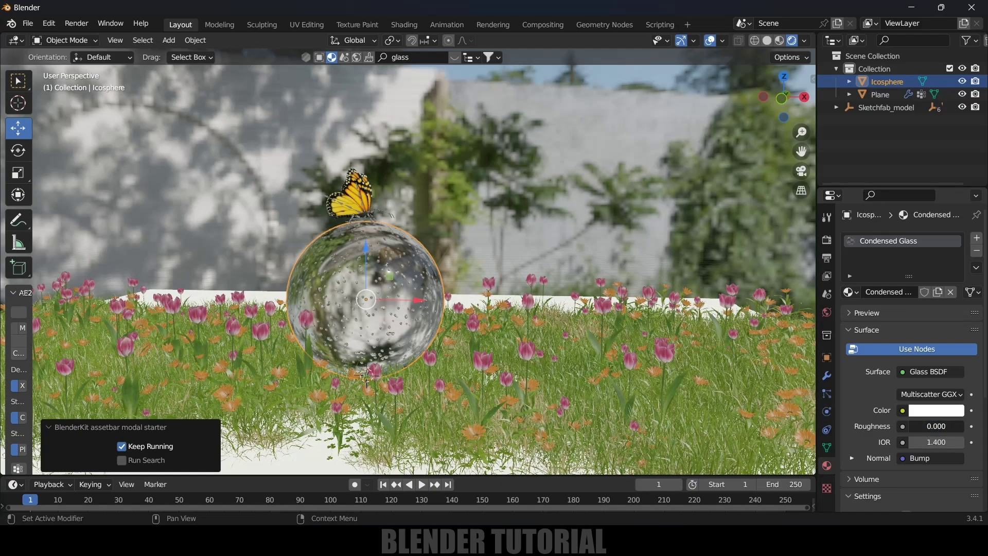
{"action": "left_click", "coordinate": [936, 442]}
{"action": "type", "text": "1.33"}
{"action": "key", "text": "Return"}
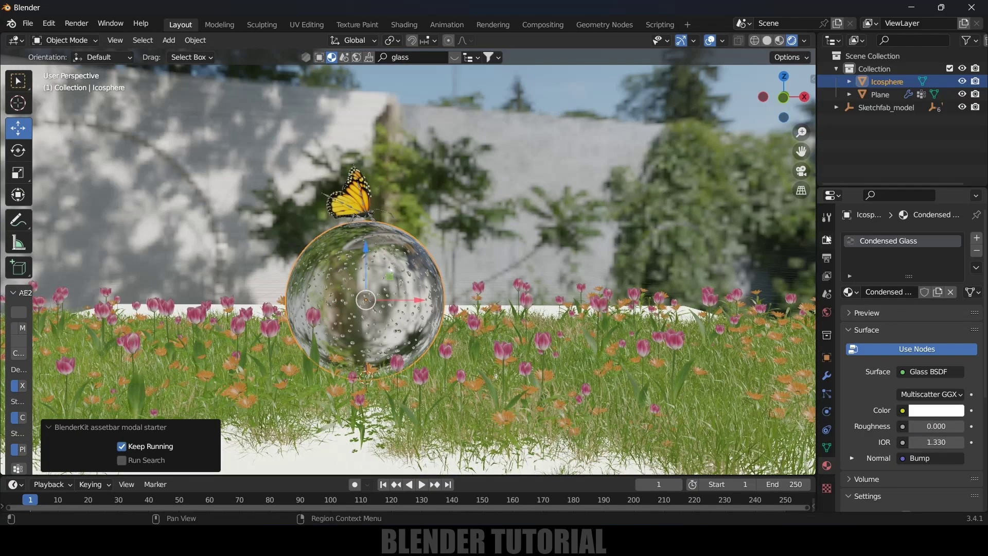
Step: Enable Eevee Ambient Occlusion with a distance of 5 m
{"action": "left_click", "coordinate": [827, 240]}
{"action": "left_click", "coordinate": [856, 329]}
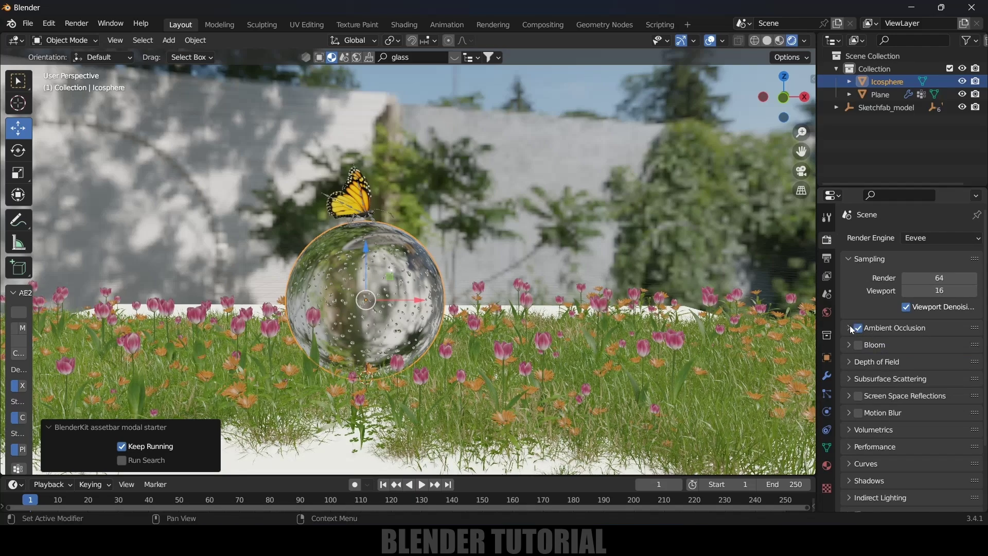
{"action": "left_click", "coordinate": [849, 328]}
{"action": "left_click", "coordinate": [919, 348]}
{"action": "type", "text": "5"}
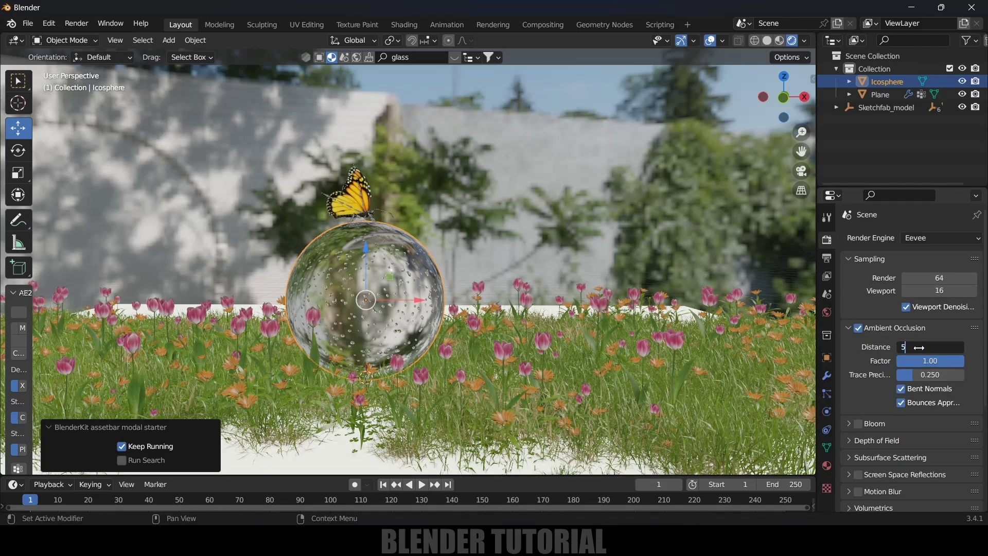
{"action": "key", "text": "Return"}
Step: Enable Screen Space Reflections and expand its settings to include refraction
{"action": "scroll", "coordinate": [919, 392], "scroll_direction": "down", "scroll_amount": 4}
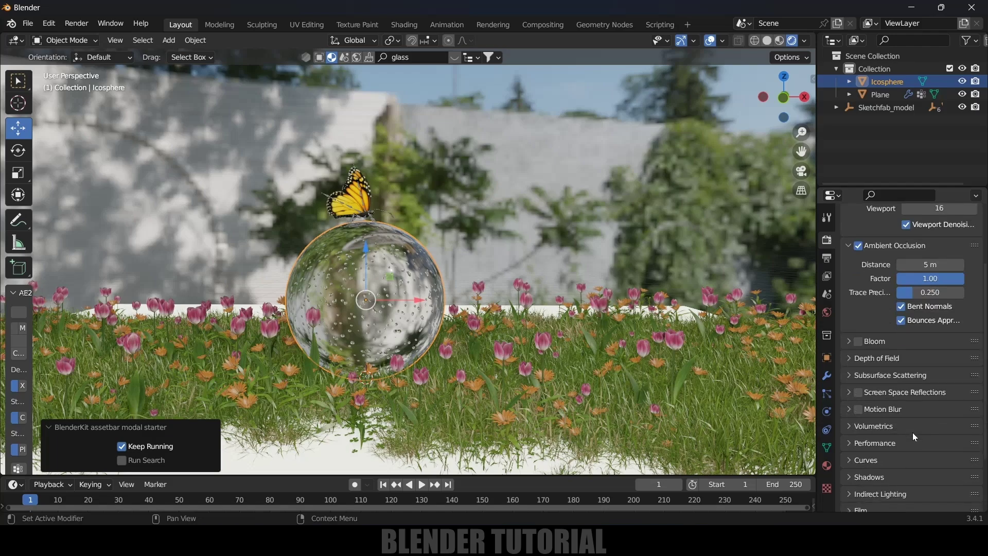
{"action": "left_click", "coordinate": [857, 392]}
{"action": "left_click", "coordinate": [849, 392]}
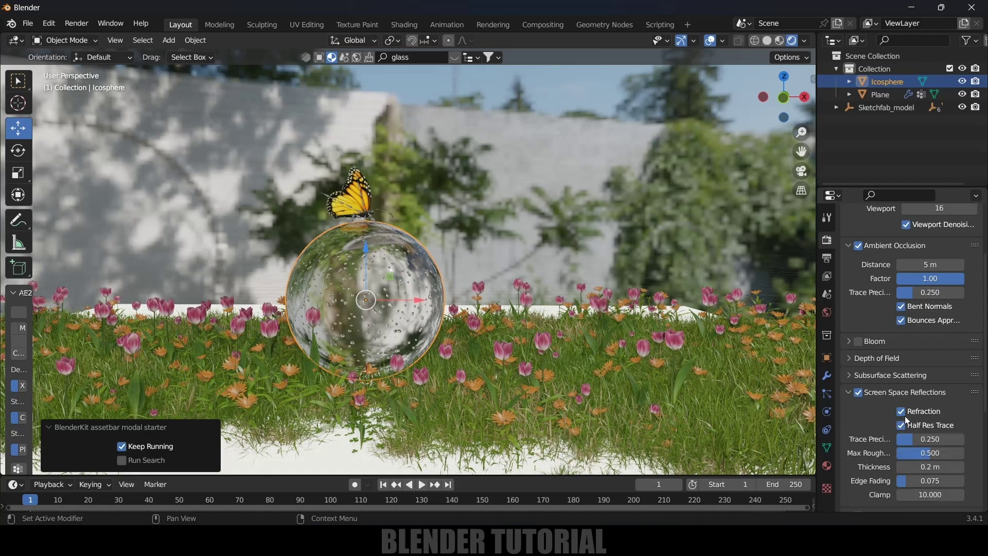
{"action": "scroll", "coordinate": [887, 419], "scroll_direction": "down", "scroll_amount": 7}
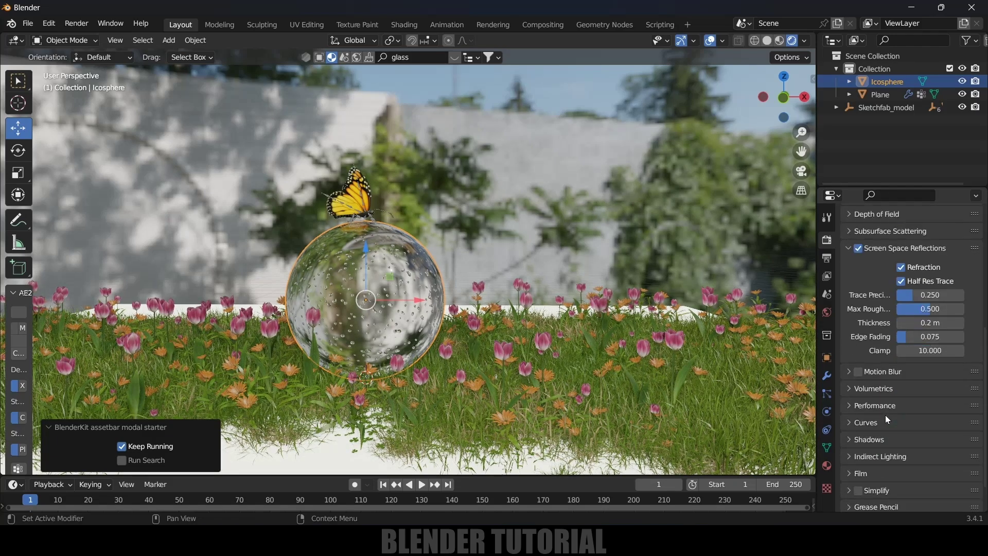
{"action": "scroll", "coordinate": [885, 415], "scroll_direction": "down", "scroll_amount": 2}
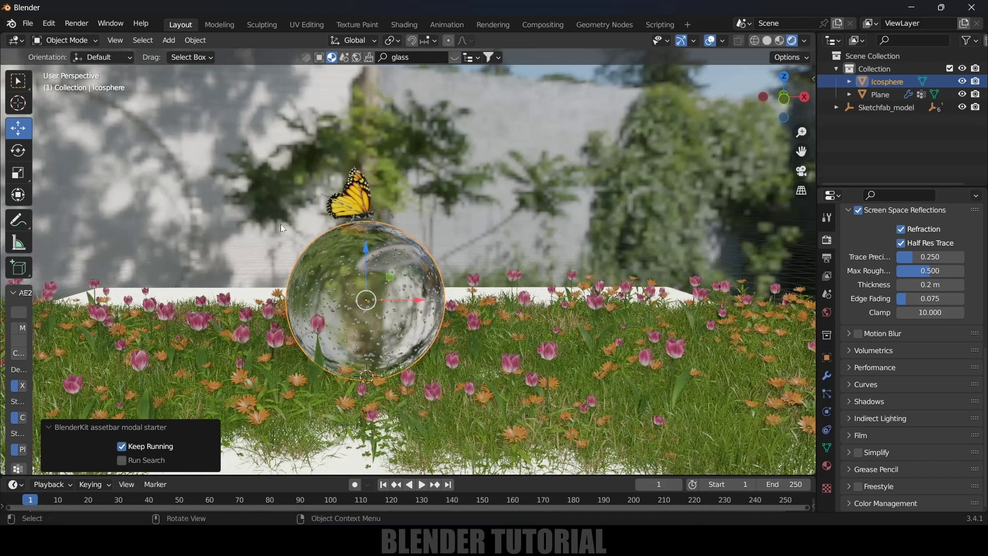
Step: Add a camera to the scene and look through it
{"action": "left_click", "coordinate": [170, 40]}
{"action": "left_click", "coordinate": [233, 242]}
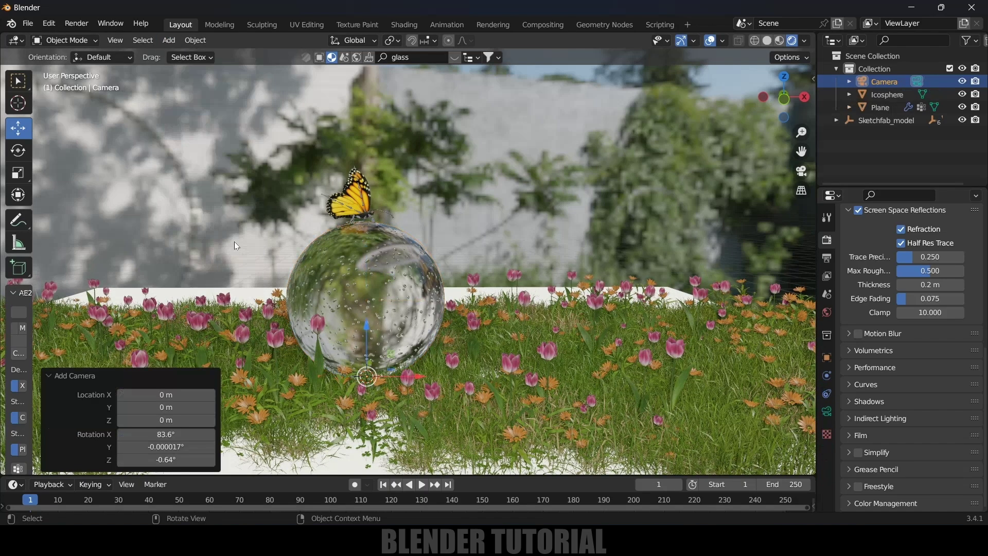
{"action": "key", "text": "ctrl+KP_0"}
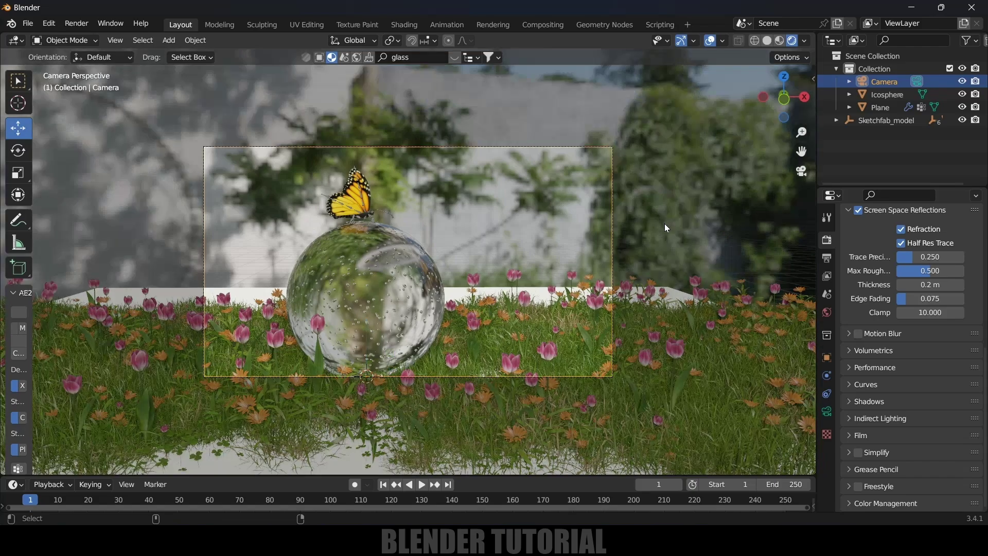
Step: Lock the camera to the view and frame a low shot of the sphere, butterfly and tulips
{"action": "key", "text": "n"}
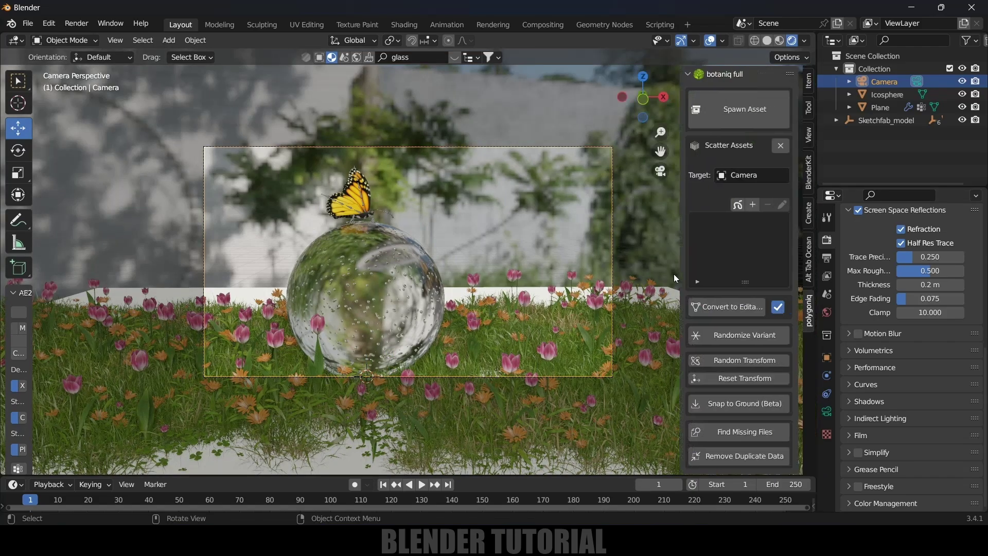
{"action": "left_click", "coordinate": [807, 135]}
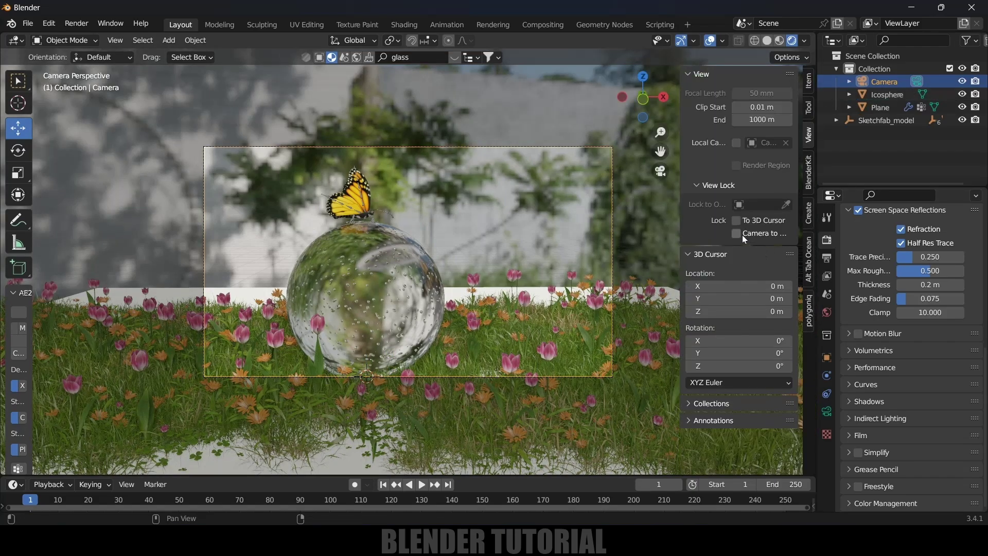
{"action": "left_click", "coordinate": [736, 220]}
{"action": "left_click", "coordinate": [736, 233]}
{"action": "scroll", "coordinate": [519, 279], "scroll_direction": "down", "scroll_amount": 3}
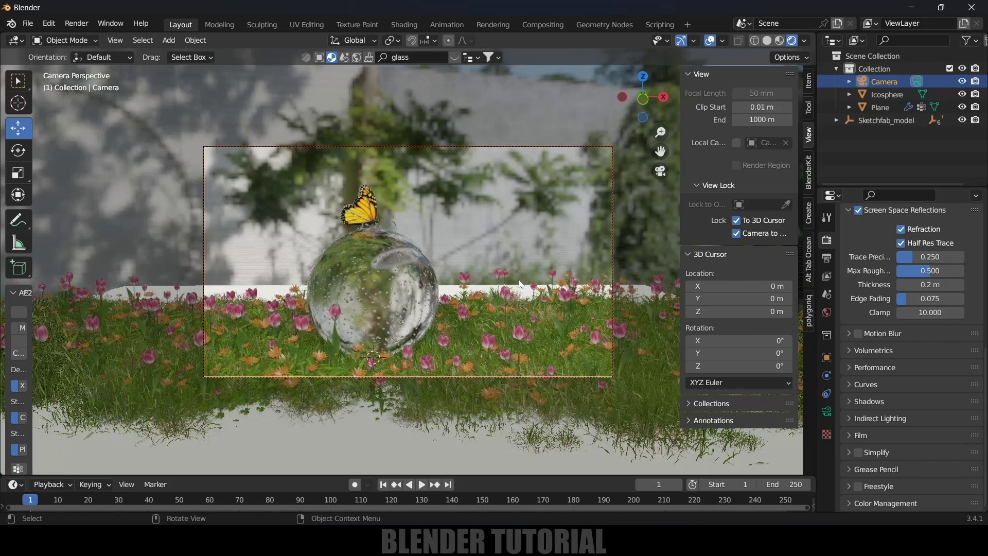
{"action": "middle_click_drag", "start_coordinate": [476, 295], "coordinate": [491, 283]}
{"action": "scroll", "coordinate": [491, 283], "scroll_direction": "up", "scroll_amount": 2}
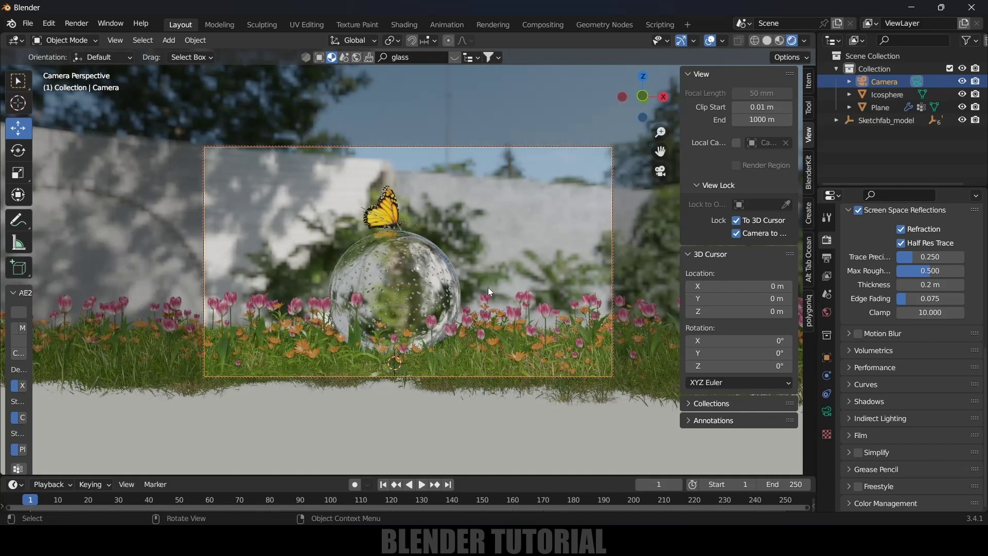
{"action": "scroll", "coordinate": [486, 289], "scroll_direction": "down", "scroll_amount": 2}
{"action": "scroll", "coordinate": [492, 295], "scroll_direction": "up", "scroll_amount": 1}
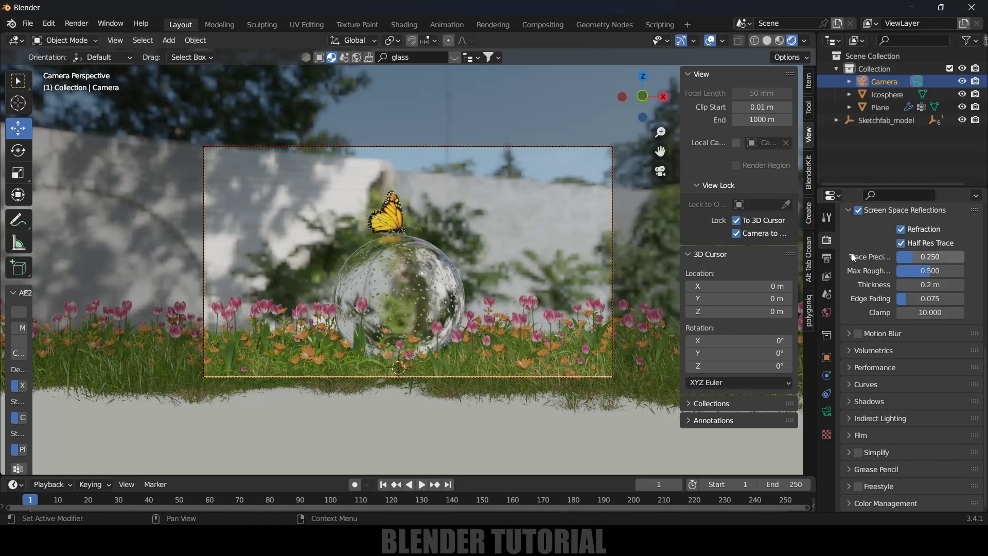
Step: Enable camera depth of field with the butterfly as focus object and a very low F-Stop (0.1)
{"action": "left_click", "coordinate": [826, 413]}
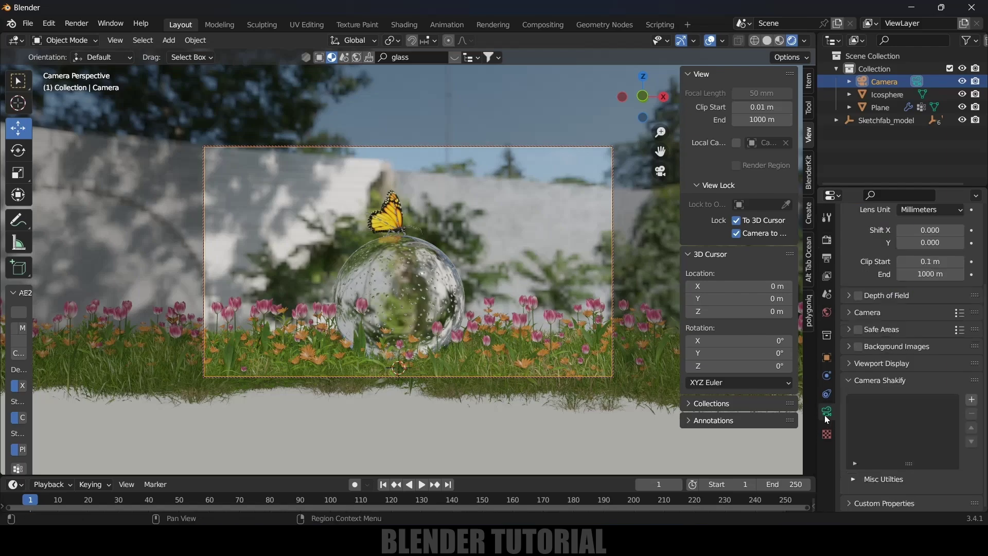
{"action": "left_click", "coordinate": [858, 296]}
{"action": "left_click", "coordinate": [848, 297]}
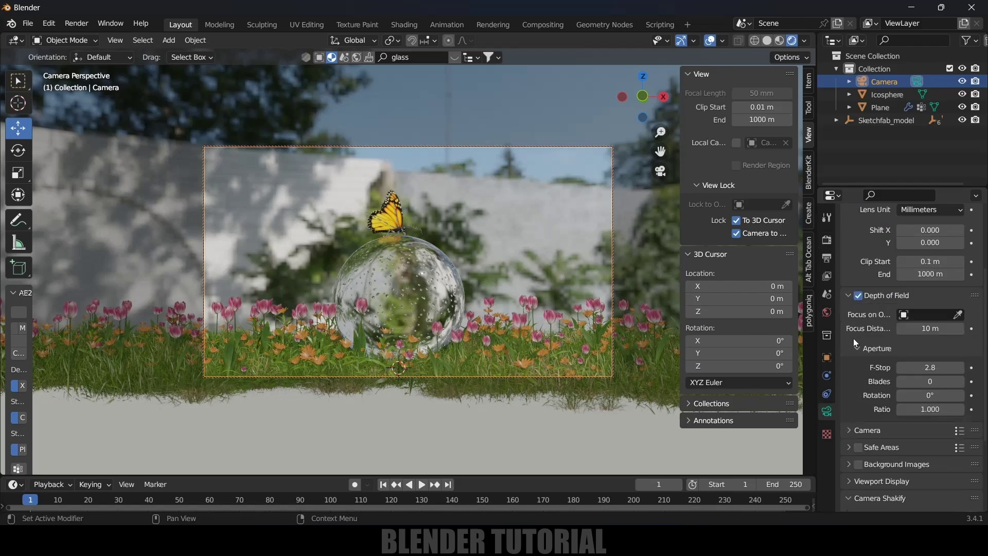
{"action": "left_click", "coordinate": [958, 315]}
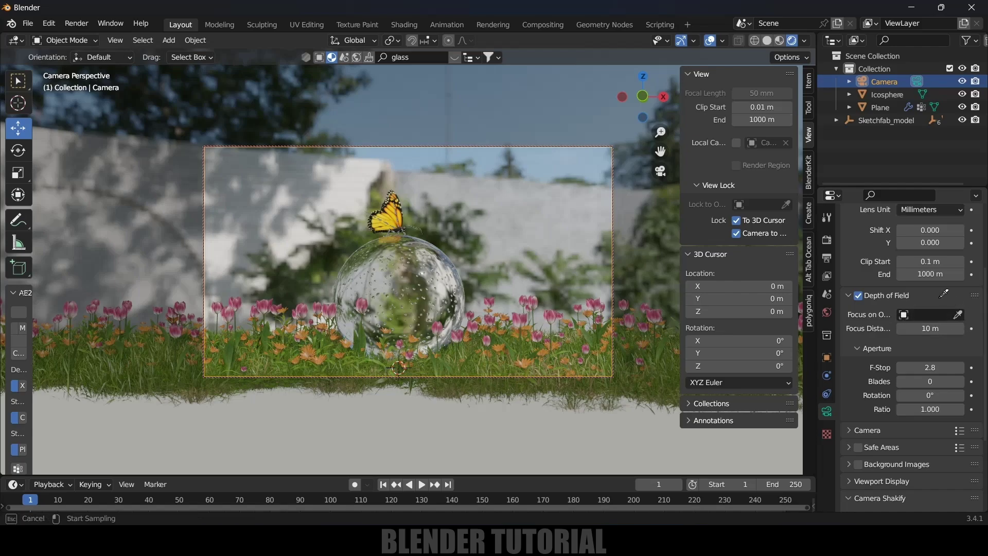
{"action": "left_click", "coordinate": [398, 215]}
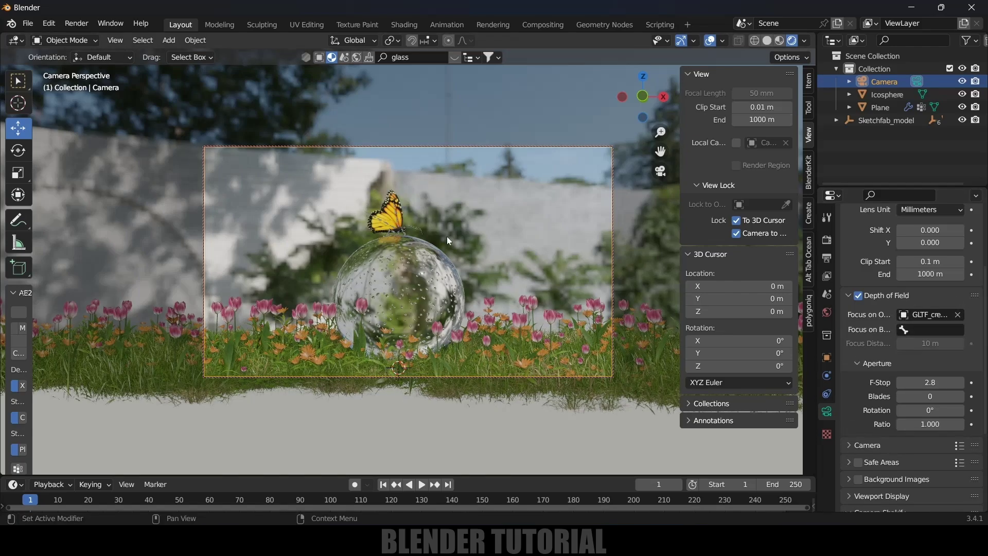
{"action": "double_click", "coordinate": [898, 382]}
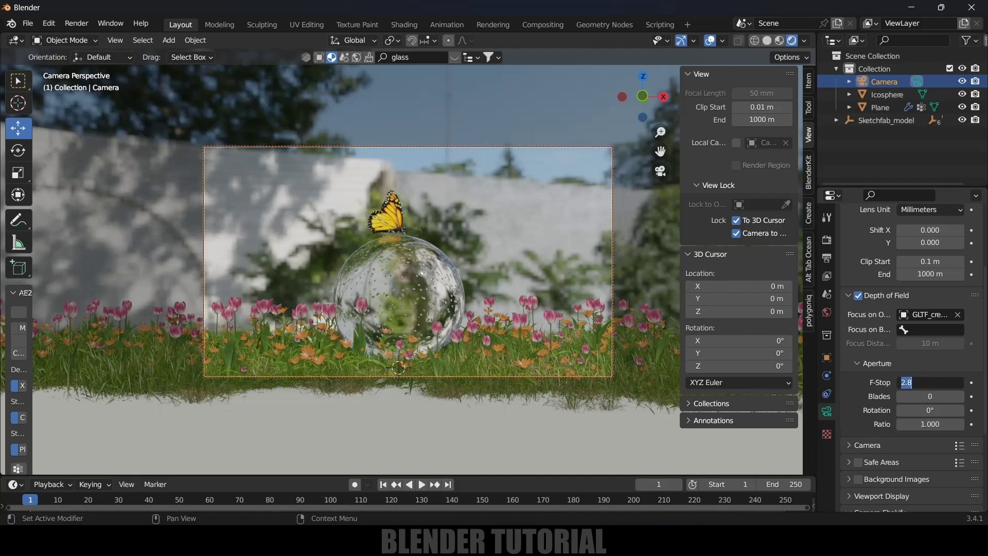
{"action": "key", "text": "BackSpace"}
{"action": "type", "text": "0.1"}
{"action": "key", "text": "Return"}
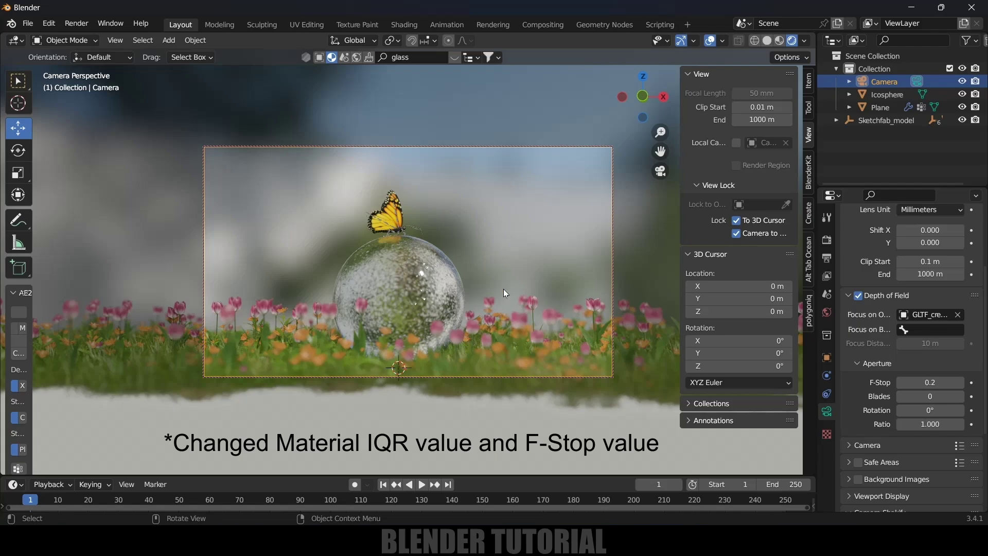
Step: Try Cycles with GPU Compute as the device, then switch the render engine back to Eevee
{"action": "left_click", "coordinate": [827, 241]}
{"action": "scroll", "coordinate": [856, 293], "scroll_direction": "up", "scroll_amount": 5}
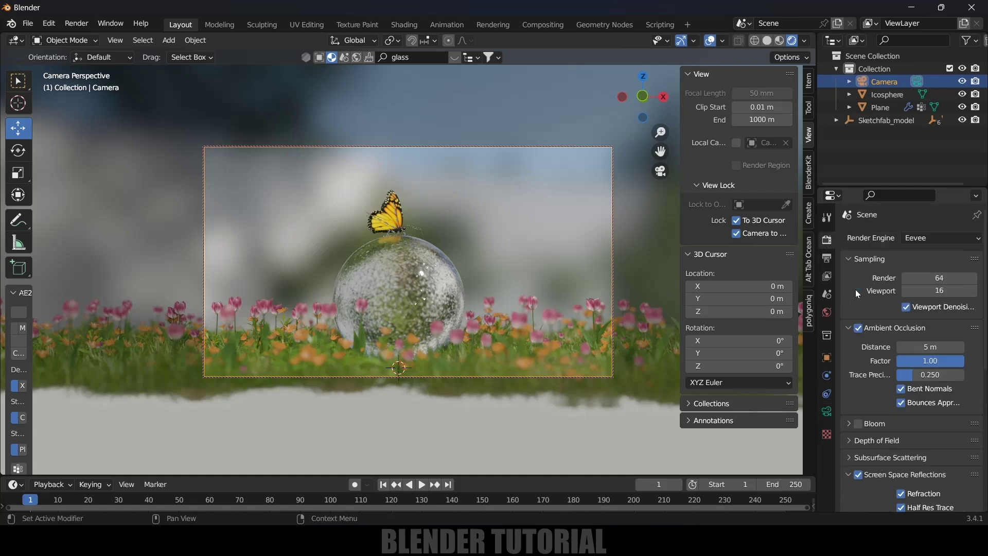
{"action": "left_click", "coordinate": [913, 239]}
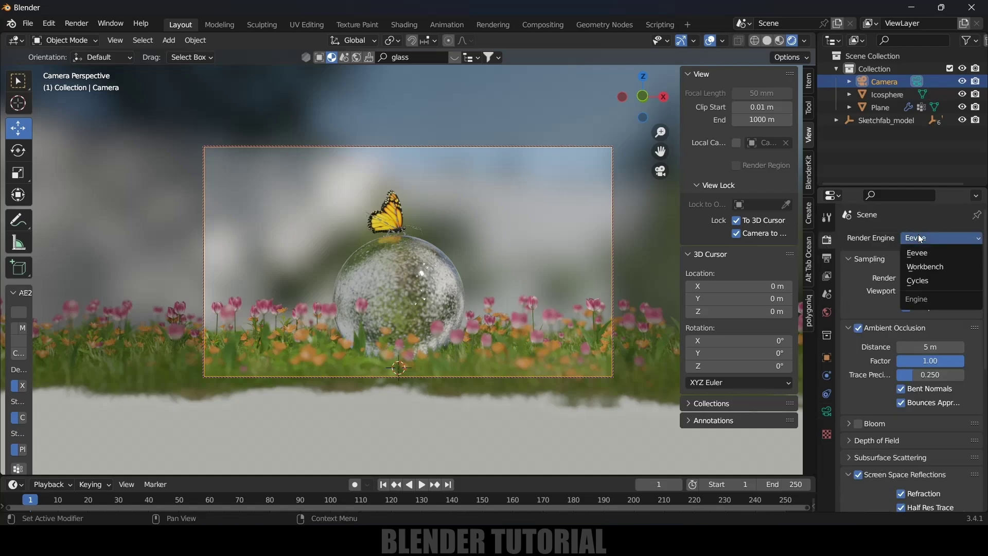
{"action": "left_click", "coordinate": [929, 280]}
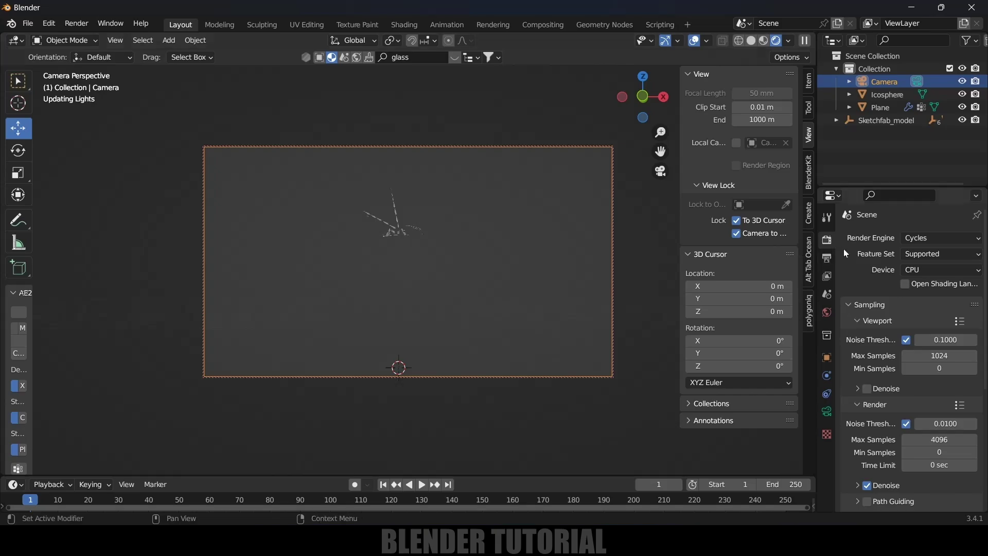
{"action": "left_click", "coordinate": [926, 269]}
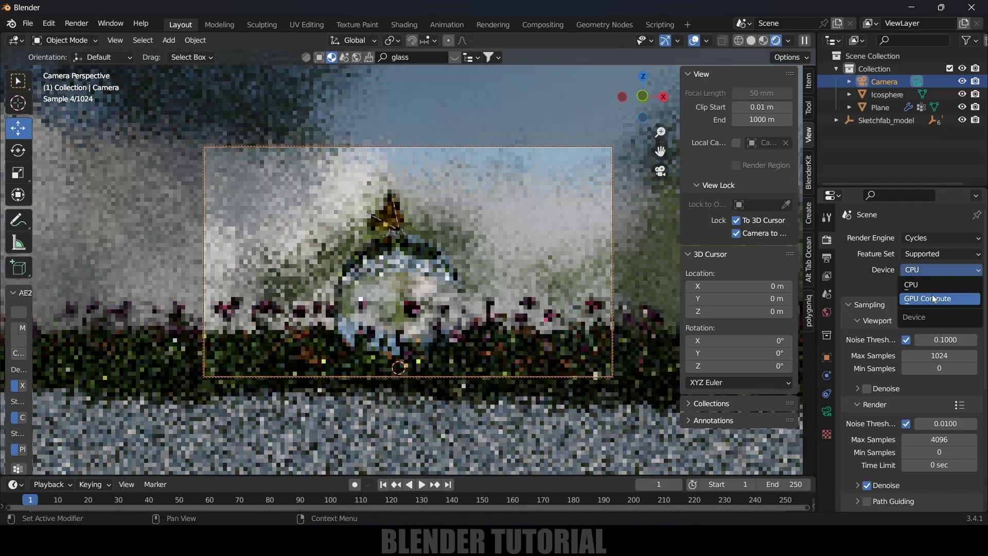
{"action": "left_click", "coordinate": [934, 298]}
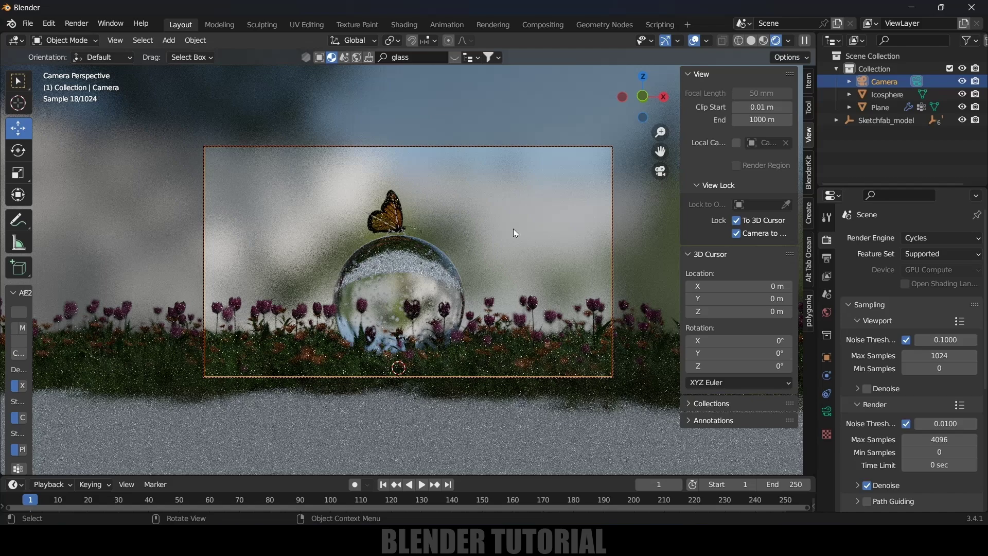
{"action": "left_click", "coordinate": [934, 240]}
{"action": "left_click", "coordinate": [921, 250]}
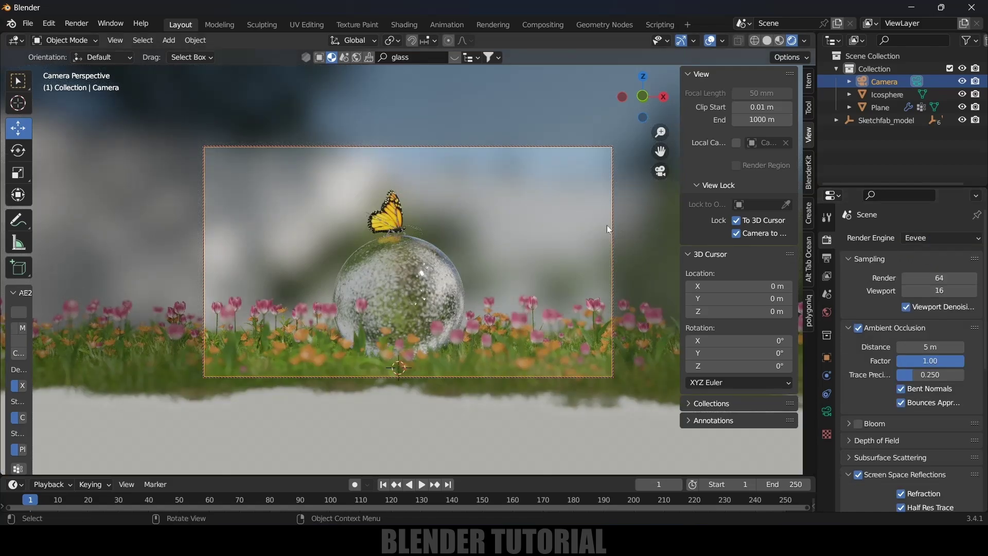
Step: Enable the render region and set the output path to D:\youtube\butterfly\
{"action": "left_click", "coordinate": [827, 263]}
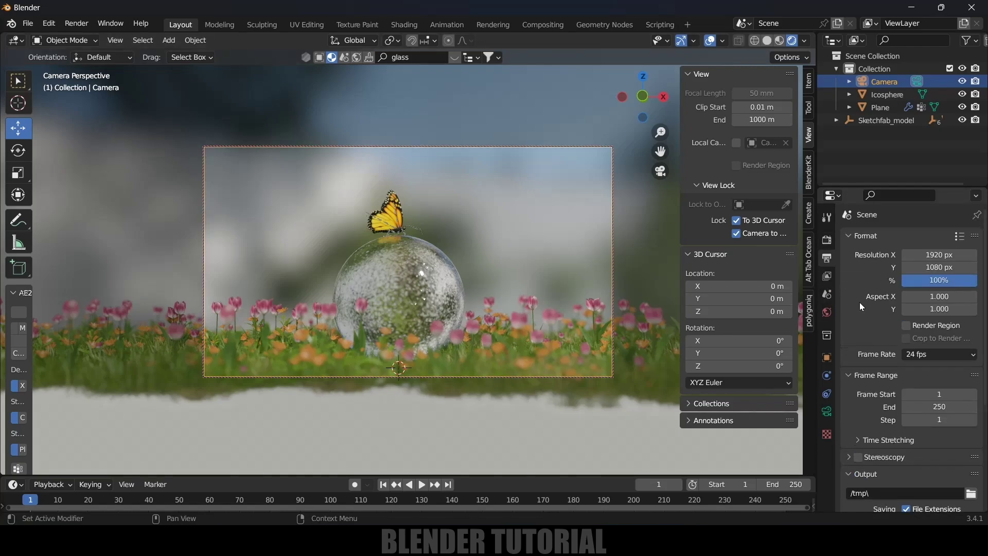
{"action": "left_click", "coordinate": [908, 325]}
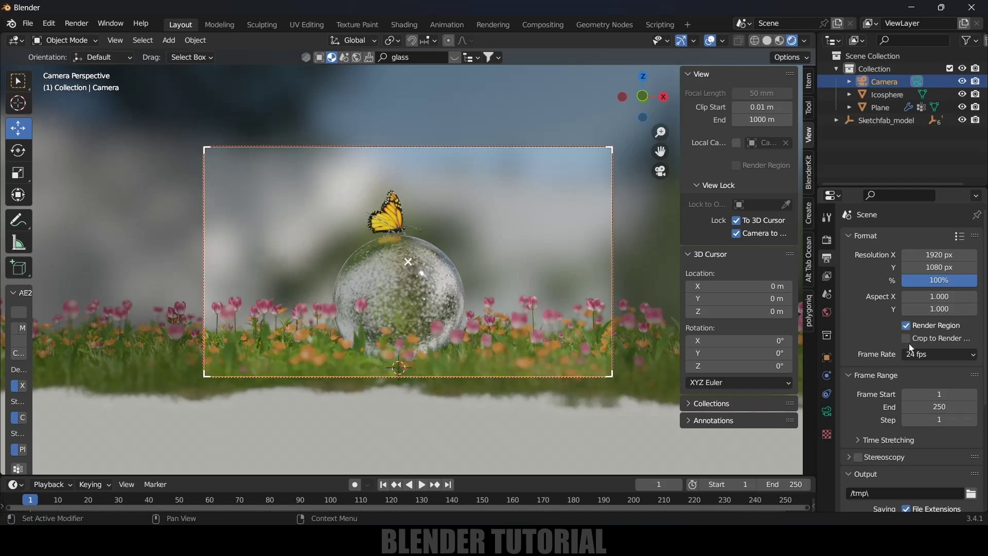
{"action": "scroll", "coordinate": [883, 338], "scroll_direction": "down", "scroll_amount": 2}
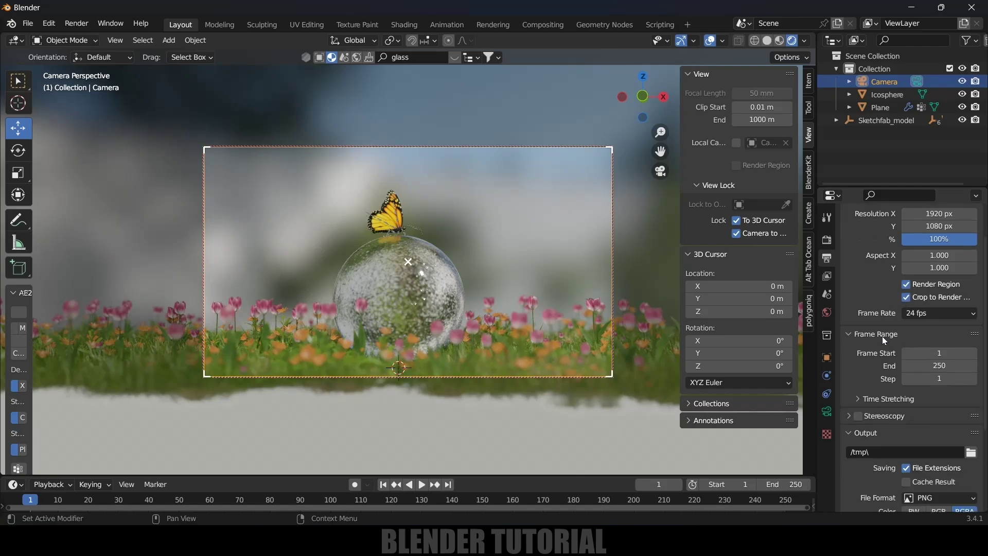
{"action": "left_click", "coordinate": [924, 315]}
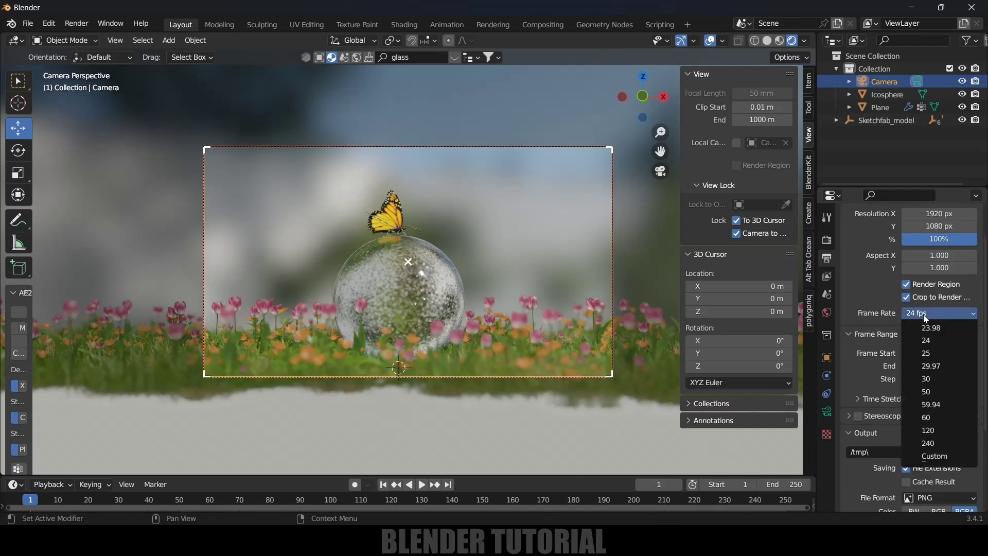
{"action": "scroll", "coordinate": [882, 319], "scroll_direction": "down", "scroll_amount": 3}
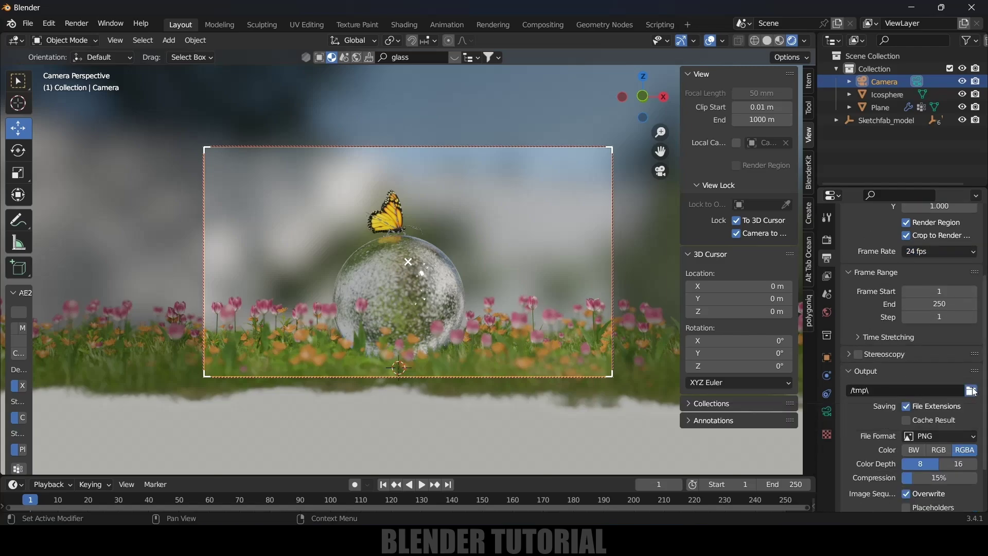
{"action": "type", "text": "D:\\youtube\\butterfly\\"}
{"action": "scroll", "coordinate": [895, 379], "scroll_direction": "down", "scroll_amount": 1}
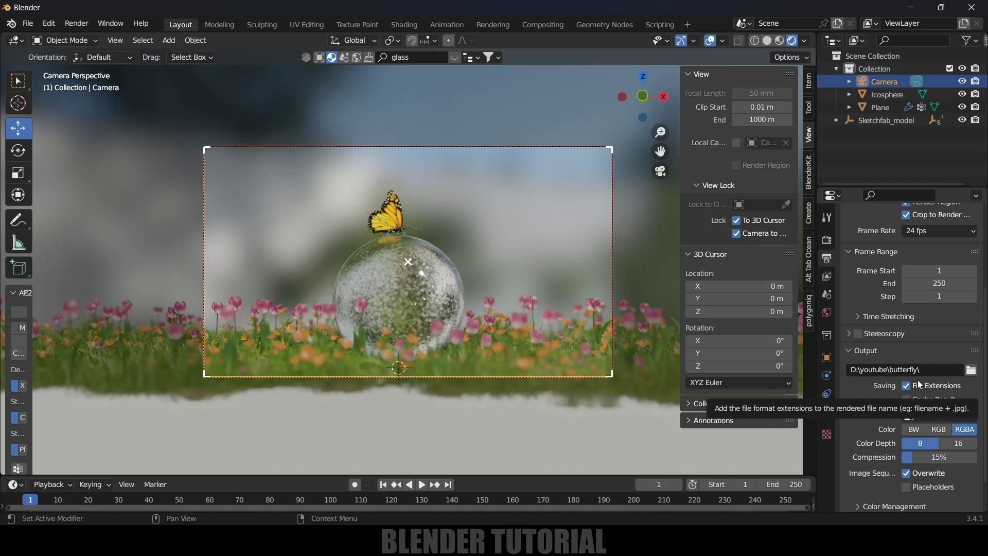
{"action": "scroll", "coordinate": [895, 390], "scroll_direction": "down", "scroll_amount": 2}
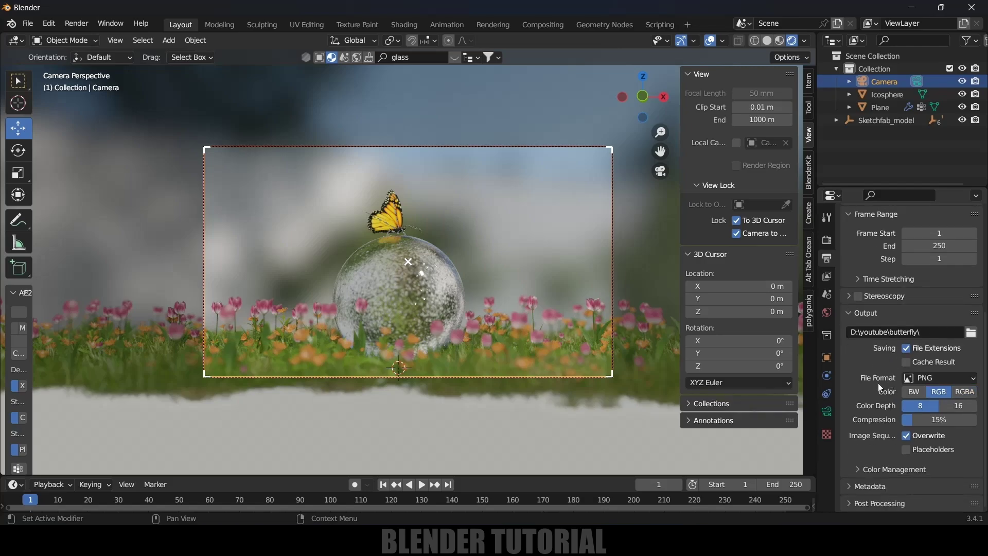
Step: Save rendered frames as JPEG at 100% quality
{"action": "left_click", "coordinate": [948, 382]}
{"action": "left_click", "coordinate": [755, 458]}
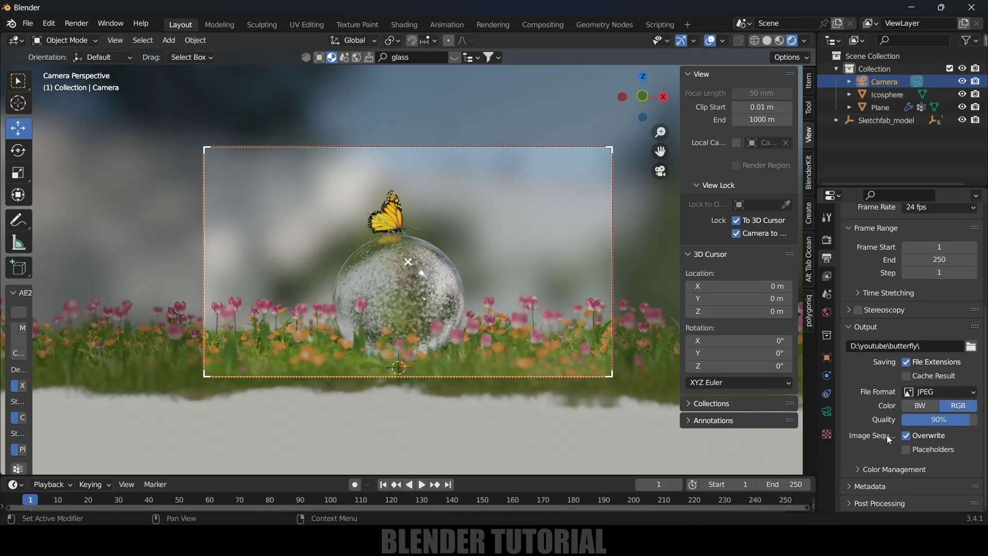
{"action": "left_click_drag", "start_coordinate": [927, 421], "coordinate": [975, 421]}
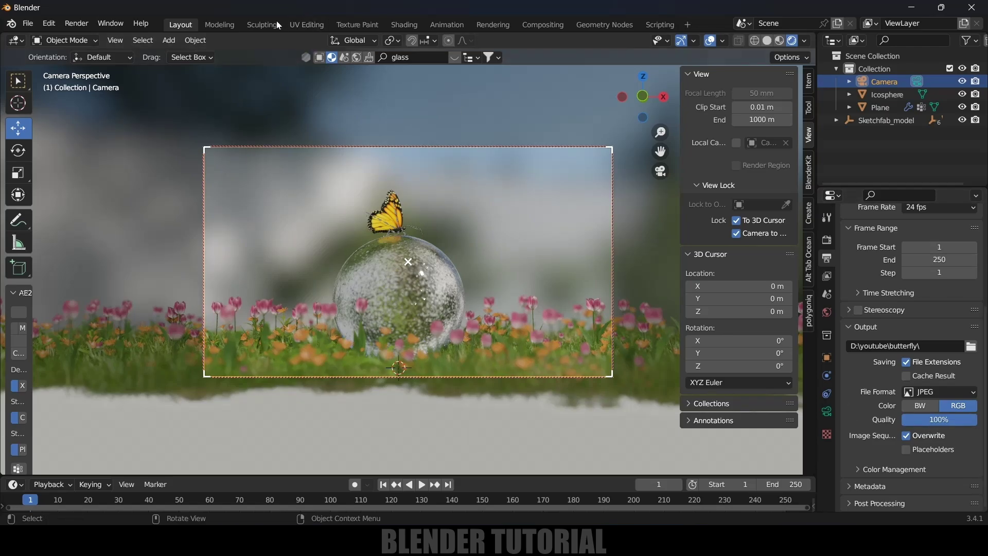
{"action": "left_click", "coordinate": [77, 24]}
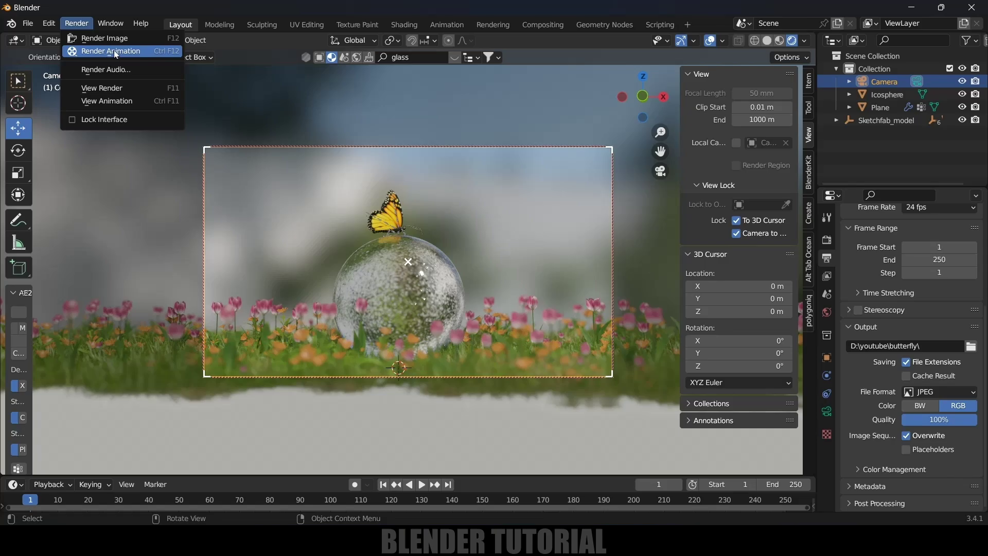